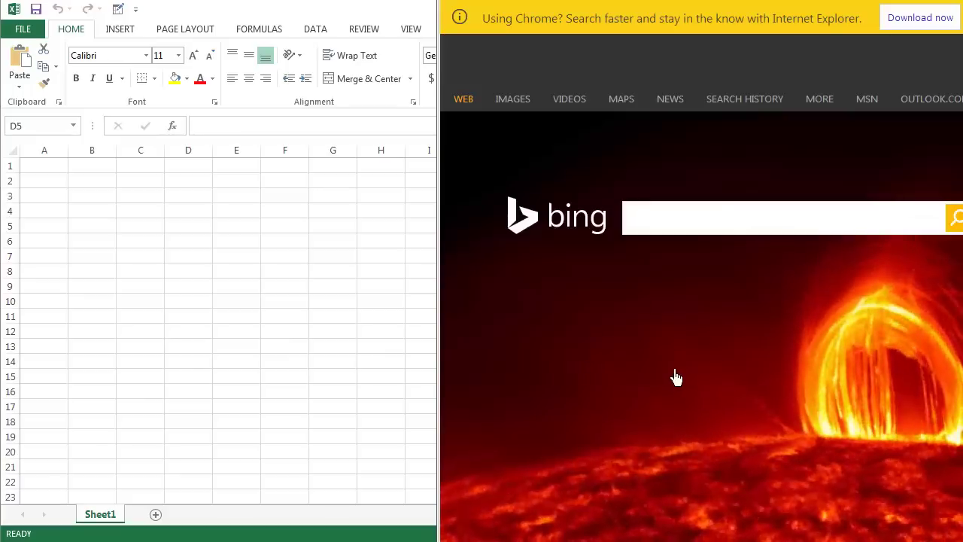
# Search Bing for "world cup 2014" and show the image results
pyautogui.click(652, 219)
pyautogui.write('wol')
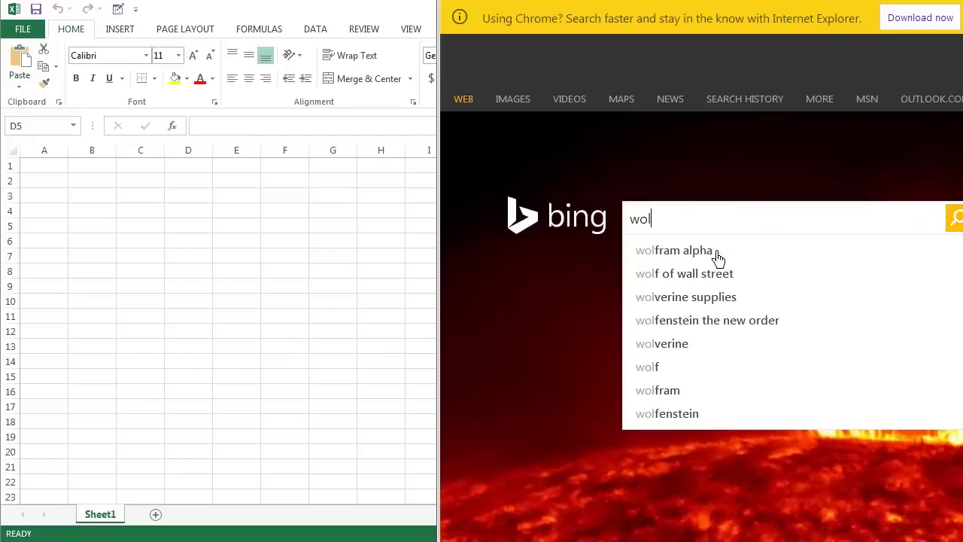
pyautogui.press('BackSpace')
pyautogui.write('rld cup 2014')
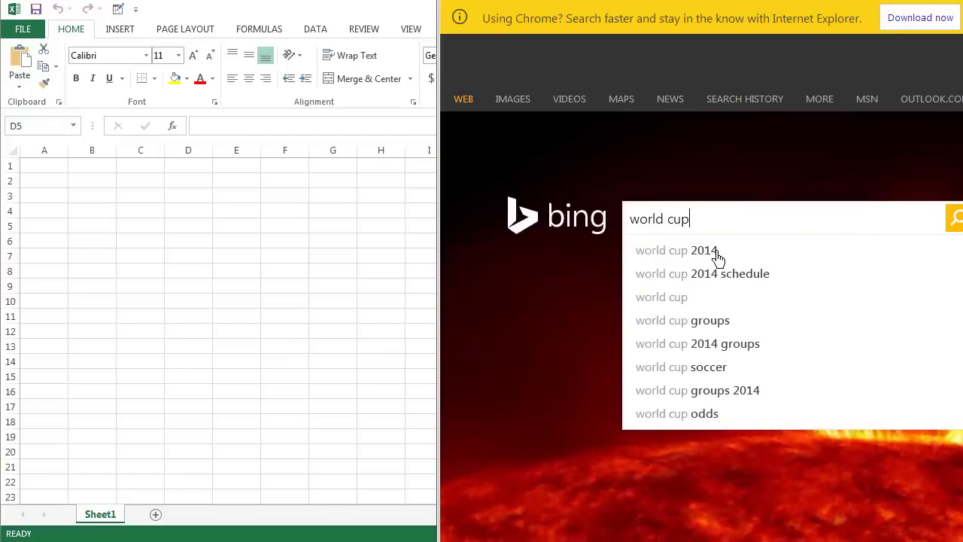
pyautogui.click(717, 258)
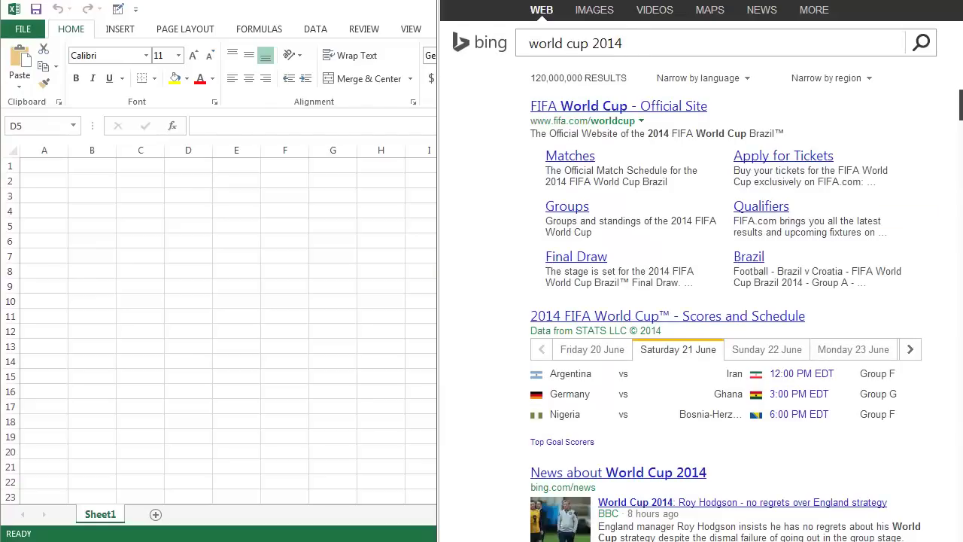
pyautogui.moveTo(580, 0); pyautogui.dragTo(530, 30)
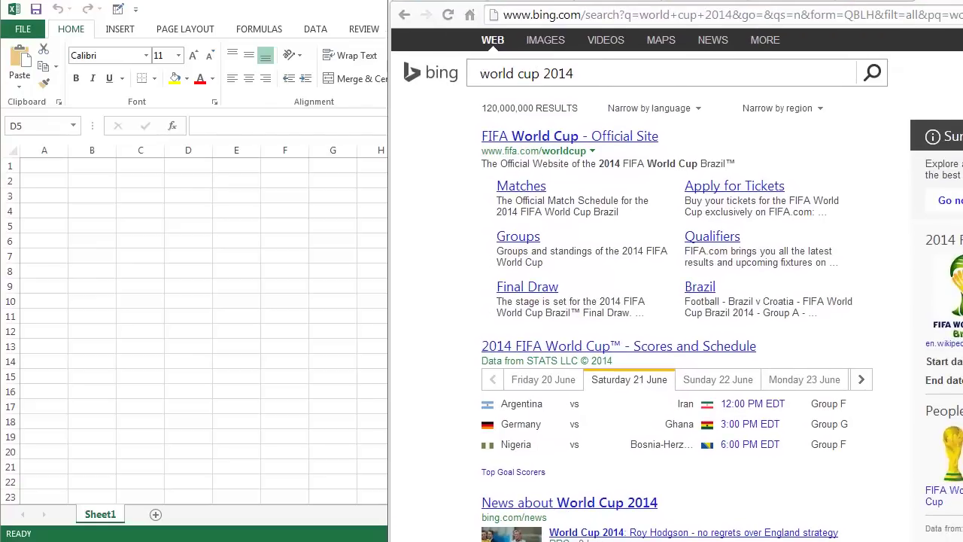
pyautogui.click(551, 51)
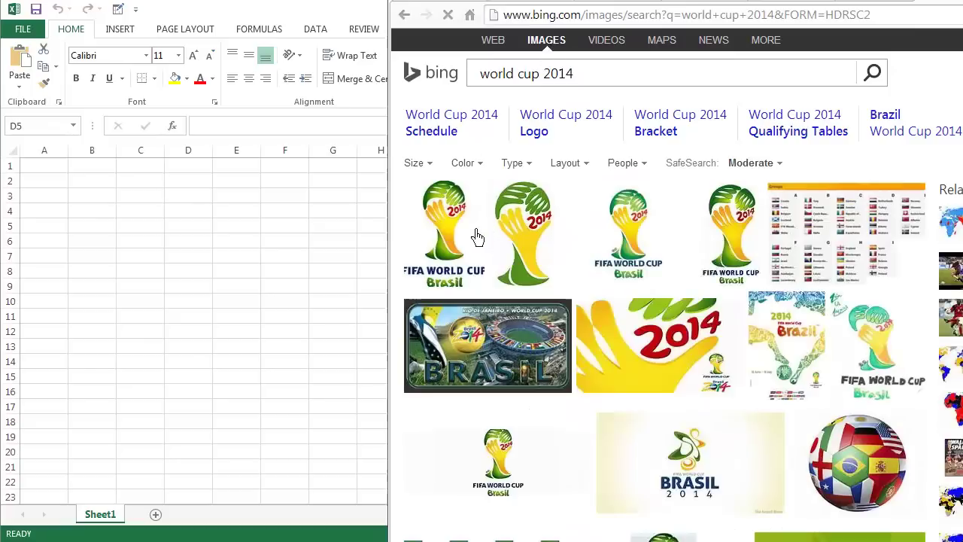
# Open the enlarged preview of the first 2014 World Cup logo in the results and copy the image
pyautogui.moveTo(456, 243)
pyautogui.click(457, 223)
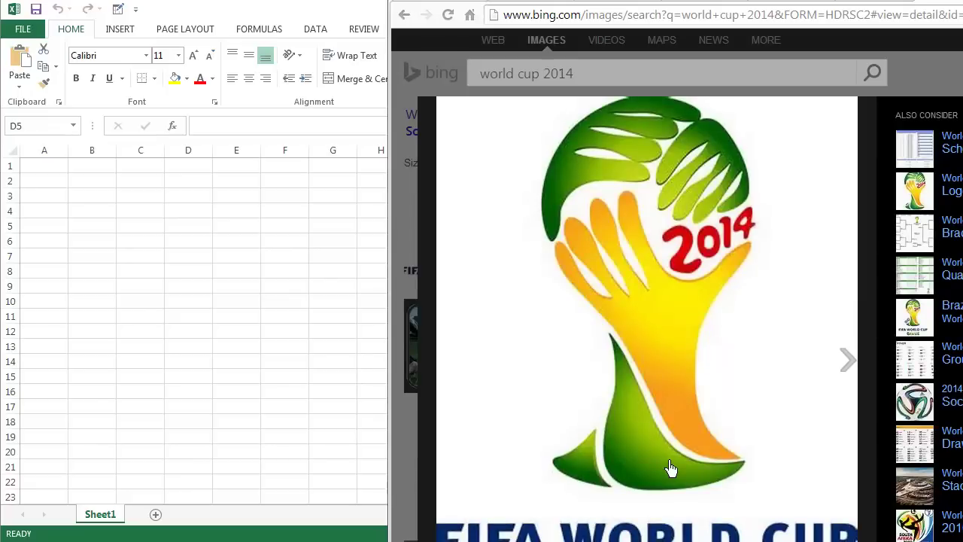
pyautogui.rightClick(627, 342)
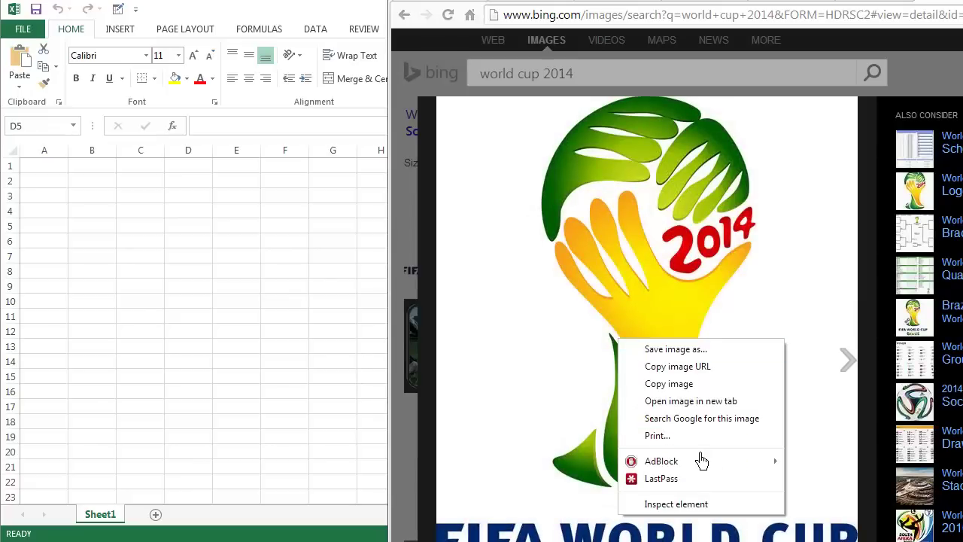
pyautogui.click(731, 388)
# Switch to Excel, paste the copied logo at cell D5, and move it up towards column A
pyautogui.hotkey('alt', 'Tab')
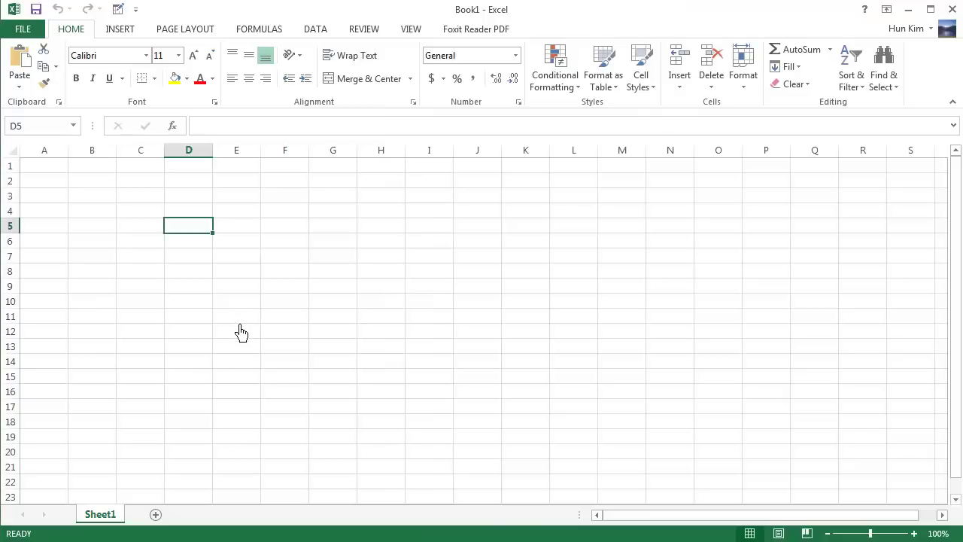
pyautogui.hotkey('ctrl', 'v')
pyautogui.moveTo(685, 399); pyautogui.dragTo(548, 356)
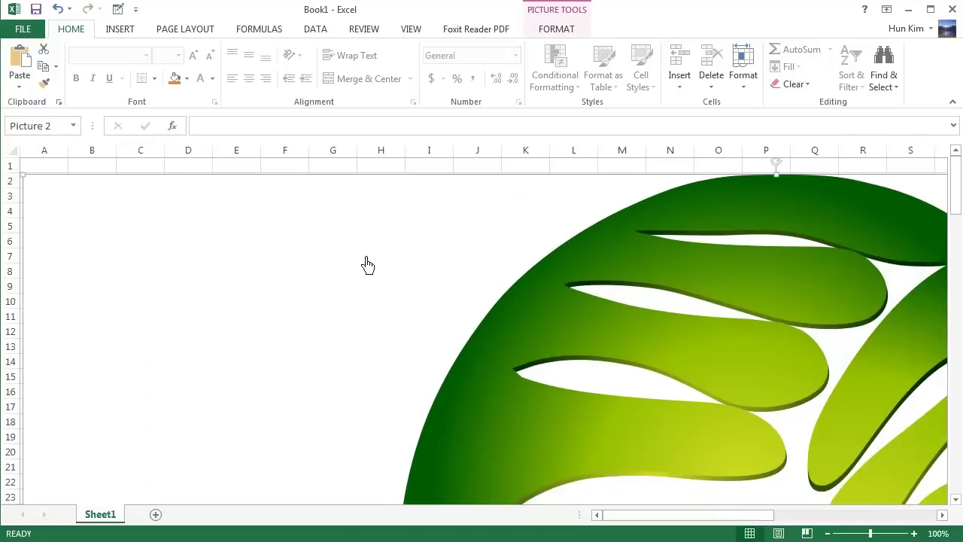
# Undo the move of the pasted picture and return to the image results in the browser
pyautogui.hotkey('ctrl', 'z')
pyautogui.press('super+Left')
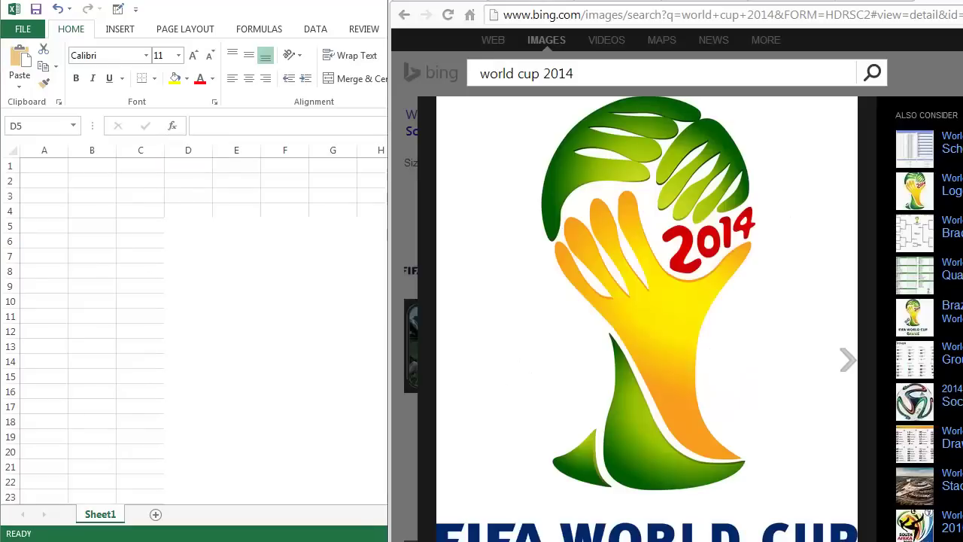
pyautogui.click(407, 16)
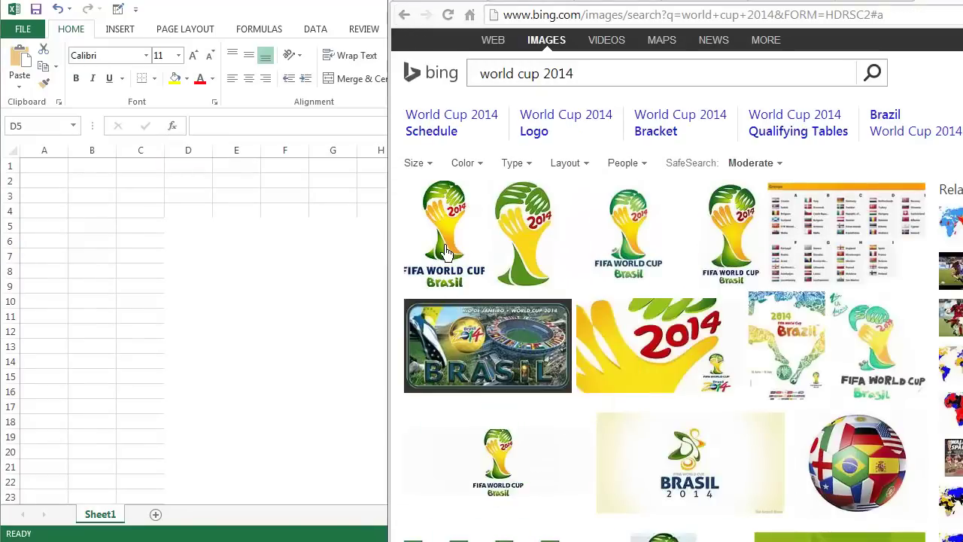
# Capture a screen clipping of just the first 2014 World Cup logo thumbnail in the image results
pyautogui.moveTo(445, 253)
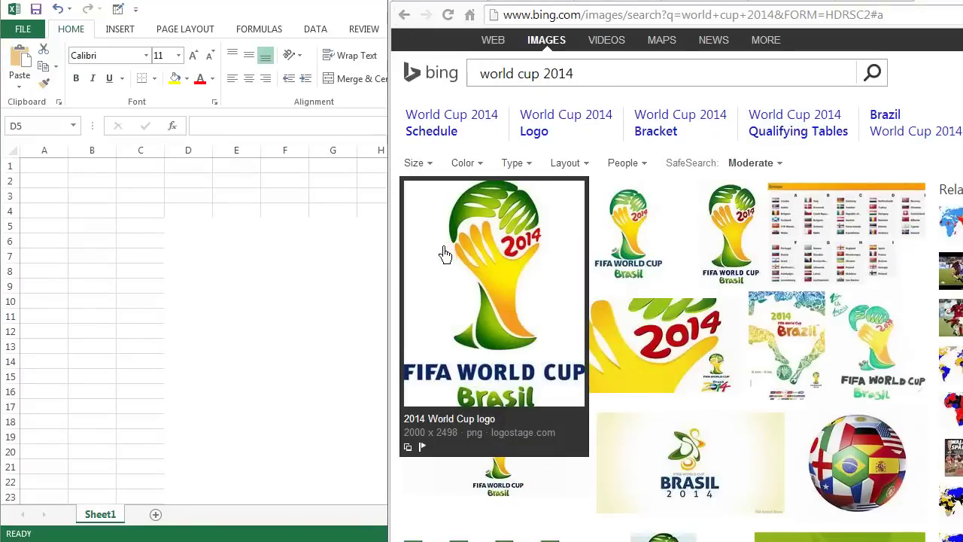
pyautogui.moveTo(449, 467)
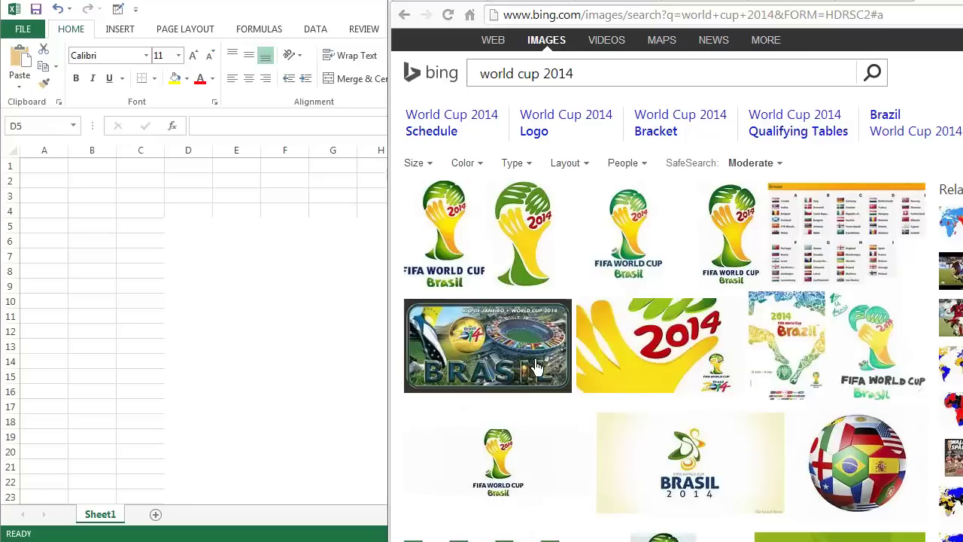
pyautogui.moveTo(690, 463)
pyautogui.press('Print')
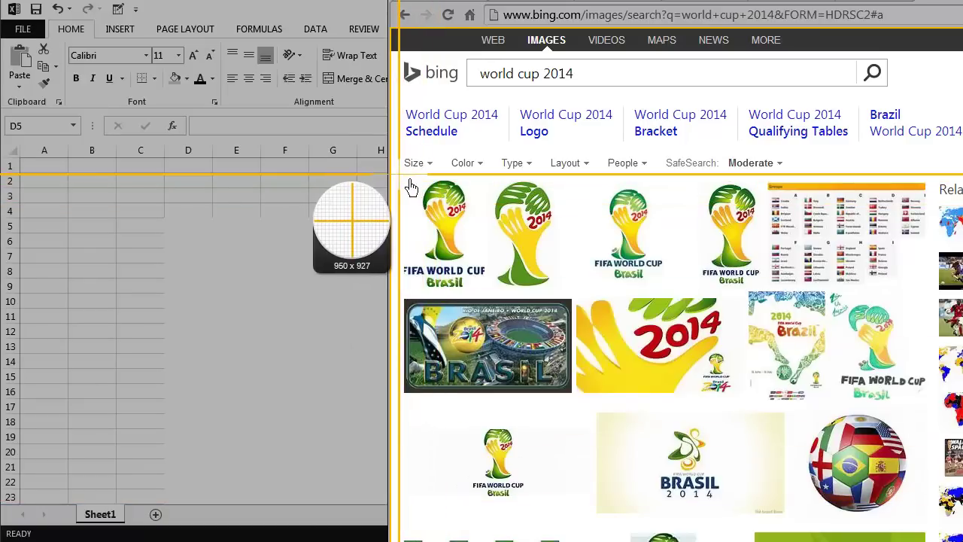
pyautogui.moveTo(405, 185); pyautogui.dragTo(493, 291)
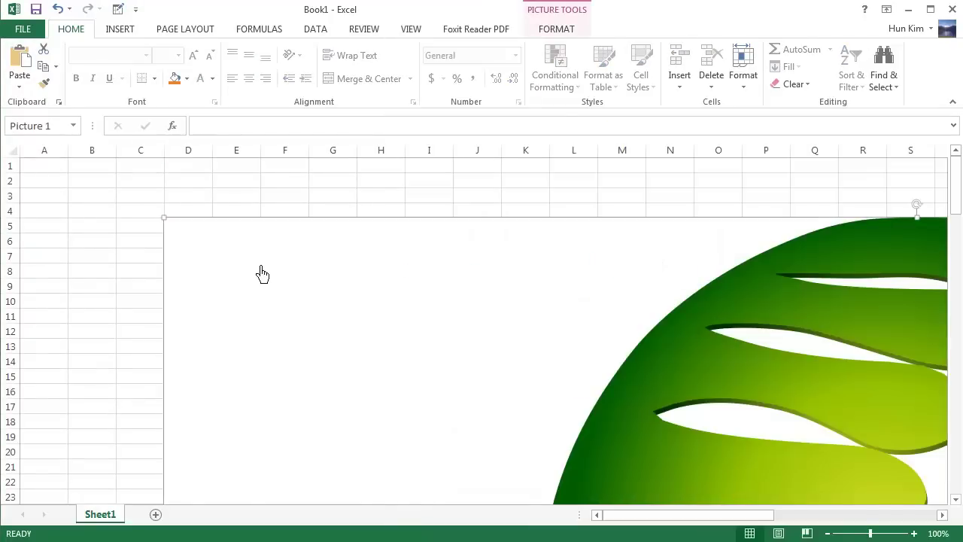
# In Excel, replace the full-size picture with the captured logo clipping, pasted at cell F9
pyautogui.press('Delete')
pyautogui.click(299, 286)
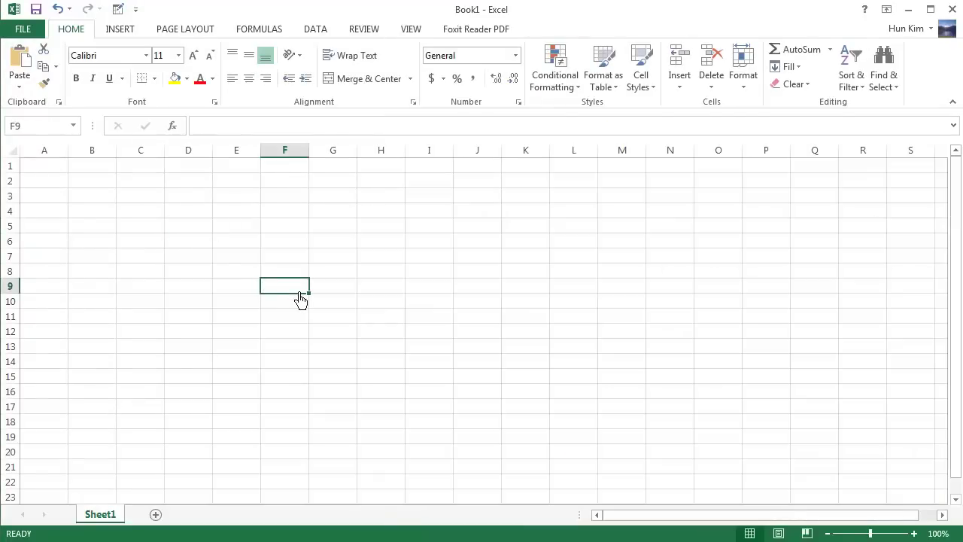
pyautogui.hotkey('ctrl', 'v')
# Move the pasted logo over columns G and H, rows 4 to 12, and deselect it
pyautogui.click(230, 318)
pyautogui.click(325, 350)
pyautogui.moveTo(328, 350); pyautogui.dragTo(385, 288)
pyautogui.click(285, 290)
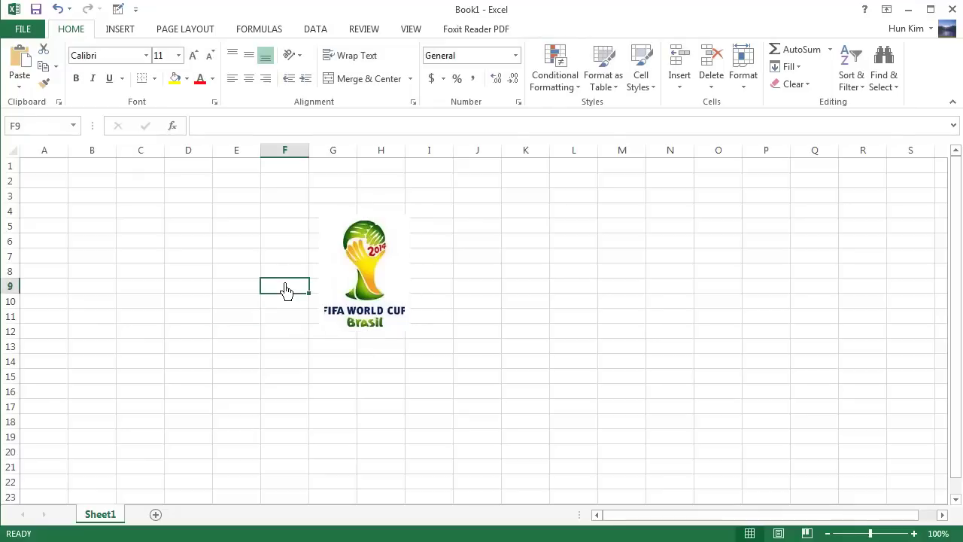
# Delete the logo from Sheet1 and add a new worksheet
pyautogui.click(375, 320)
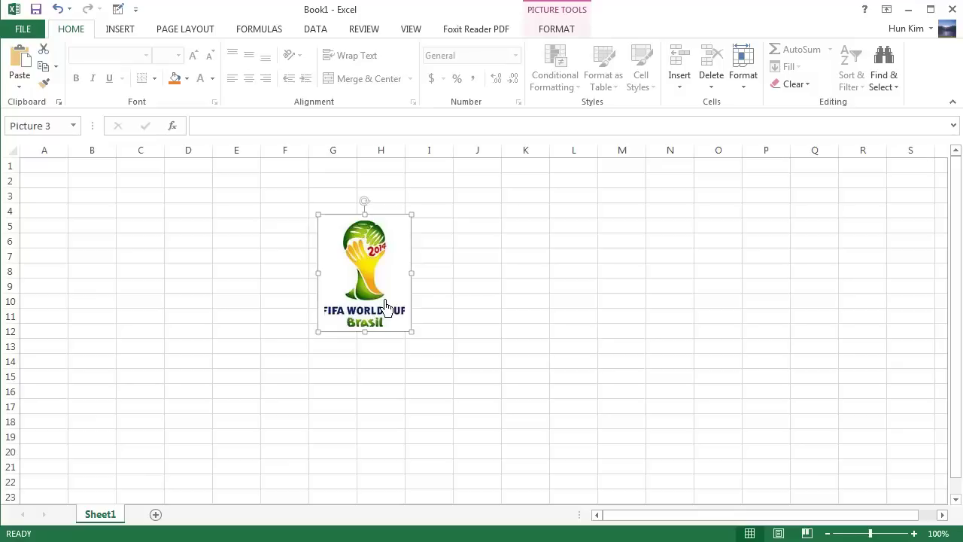
pyautogui.press('Delete')
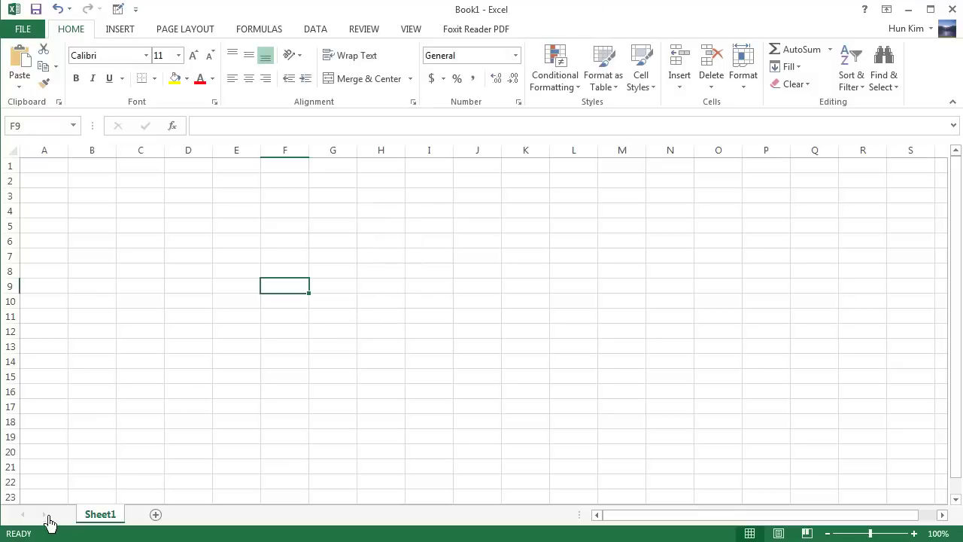
pyautogui.click(156, 515)
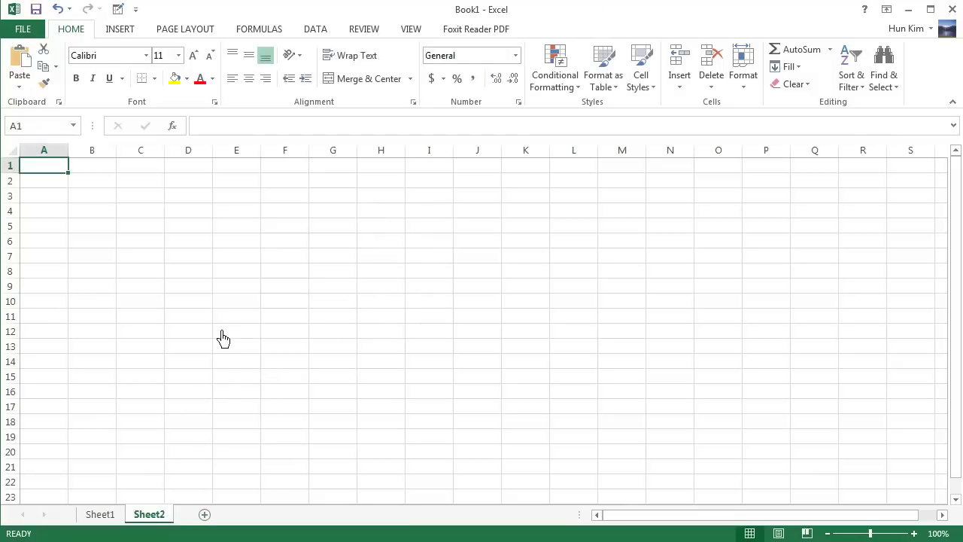
# Paste the logo clipping at cell E8 of the new sheet and delete it again
pyautogui.click(236, 276)
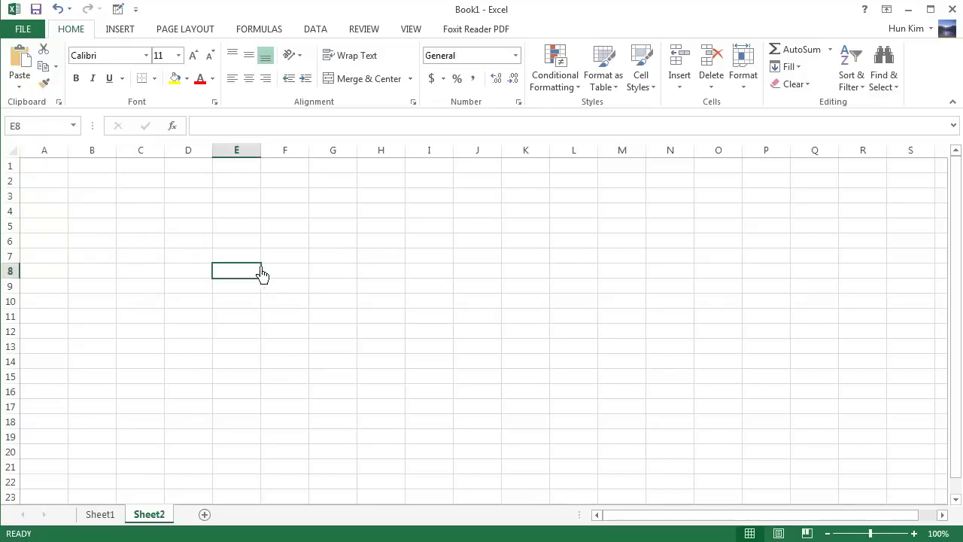
pyautogui.hotkey('ctrl', 'v')
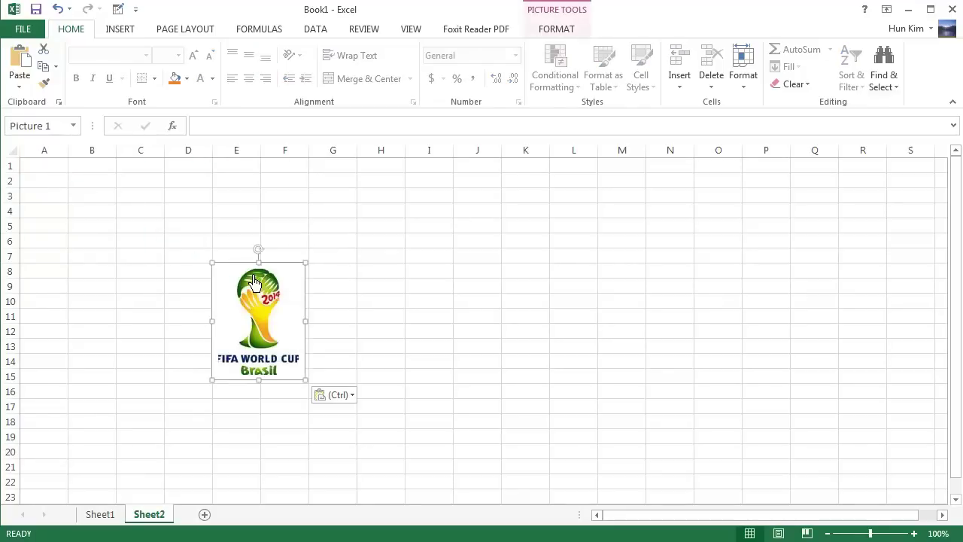
pyautogui.press('Delete')
# Paste the logo clipping at cell J5 and move it to around column B, rows 2 to 9
pyautogui.click(493, 226)
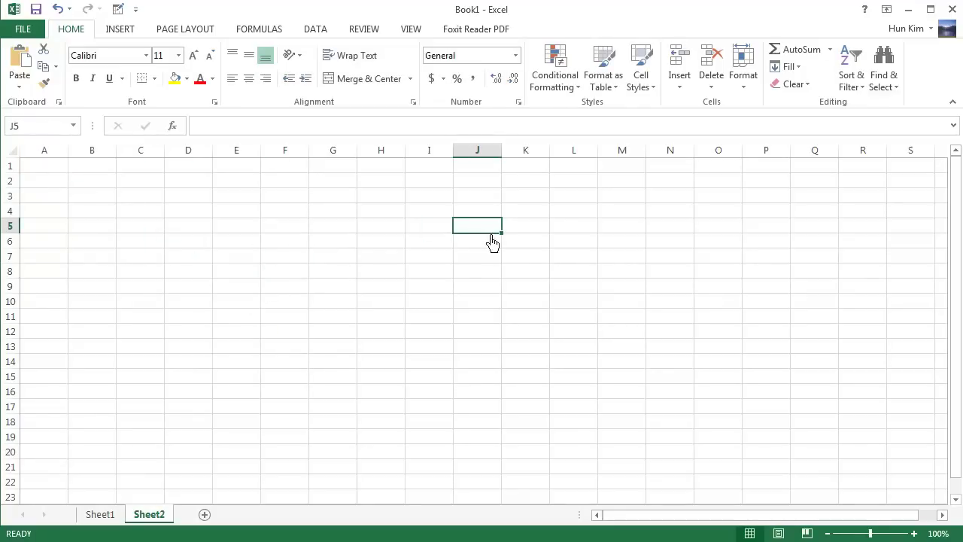
pyautogui.hotkey('ctrl', 'v')
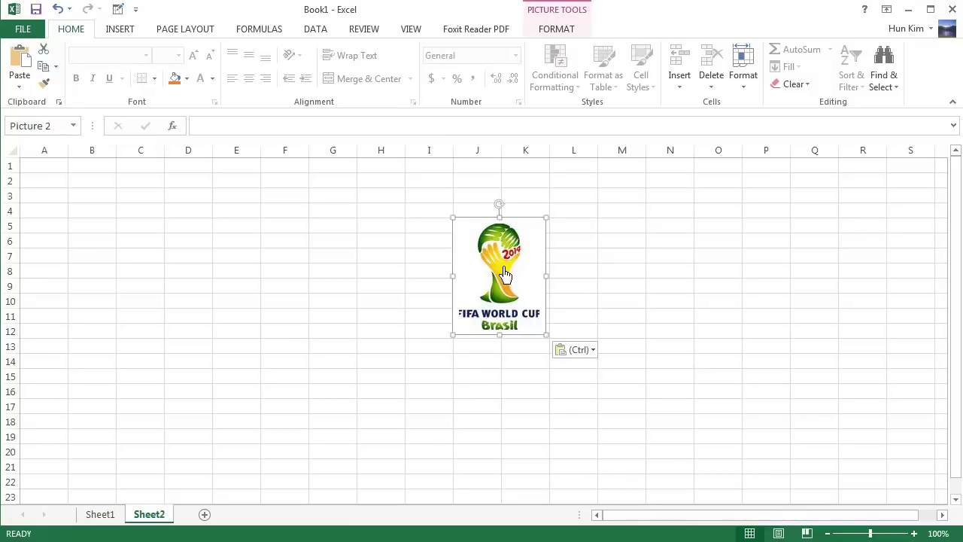
pyautogui.moveTo(516, 276); pyautogui.dragTo(88, 217)
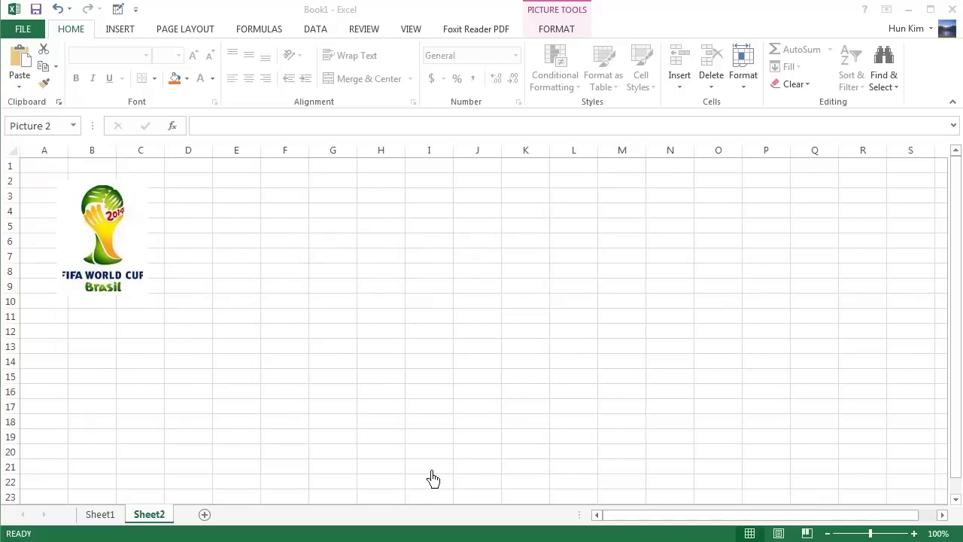
# Nudge the logo to the right in small increments, and move it over columns B to D, rows 4 to 11
pyautogui.click(115, 259)
pyautogui.moveTo(97, 241)
pyautogui.mouseDown()
pyautogui.moveTo(233, 256)
pyautogui.moveTo(87, 241)
pyautogui.mouseUp()
pyautogui.press('Right')
pyautogui.press('Right')
pyautogui.press('Right')
pyautogui.press('Right')
pyautogui.press('Right')
pyautogui.press('Right')
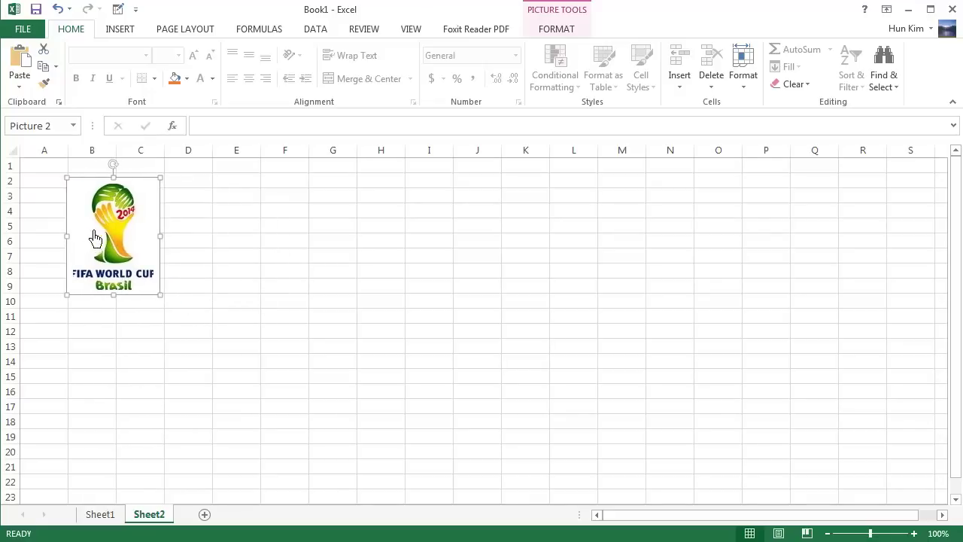
pyautogui.moveTo(103, 236); pyautogui.dragTo(136, 260)
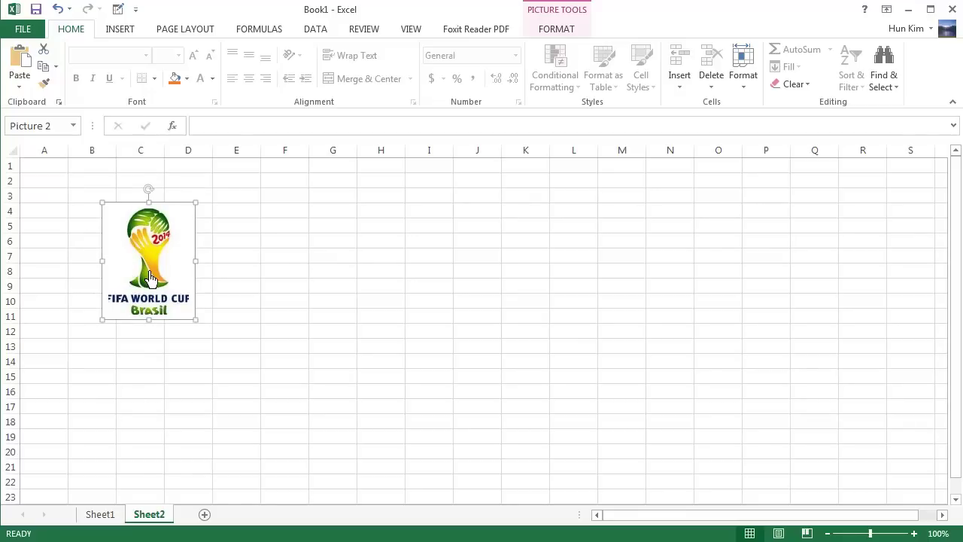
# Enlarge and shrink the logo proportionally in small increments, bringing it back to its starting size
pyautogui.hotkey('shift', 'Up')
pyautogui.hotkey('shift', 'Down')
pyautogui.hotkey('shift', 'Down')
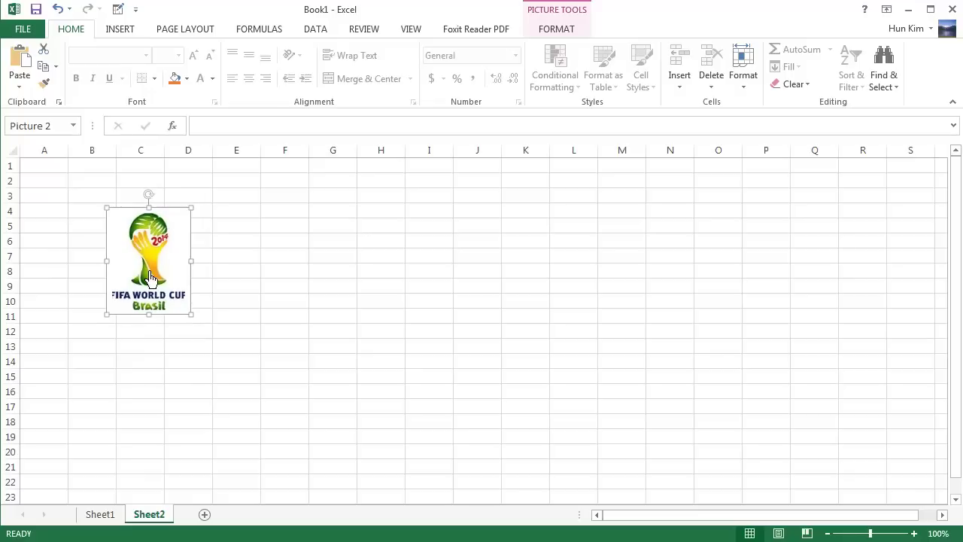
pyautogui.hotkey('shift', 'Up')
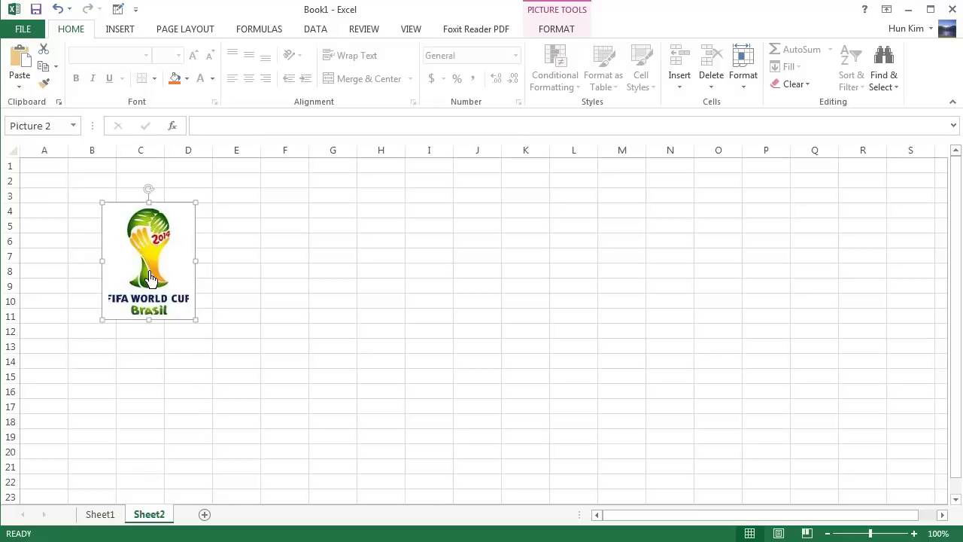
pyautogui.click(233, 292)
pyautogui.click(190, 293)
pyautogui.moveTo(161, 198); pyautogui.dragTo(181, 198)
pyautogui.hotkey('ctrl', 'z')
# Insert a text box spanning about columns I to M, rows 6 to 11, containing "This is a text box"
pyautogui.click(333, 301)
pyautogui.click(120, 29)
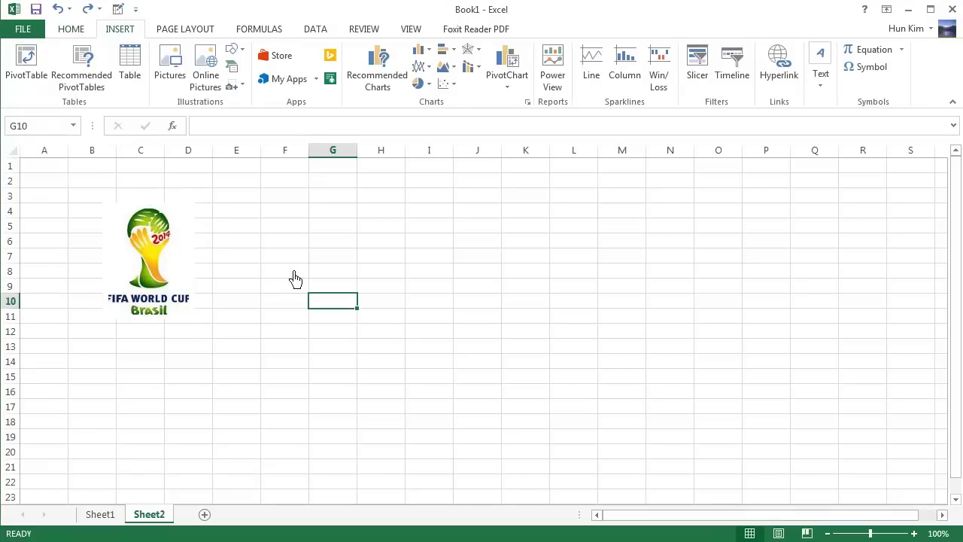
pyautogui.click(835, 95)
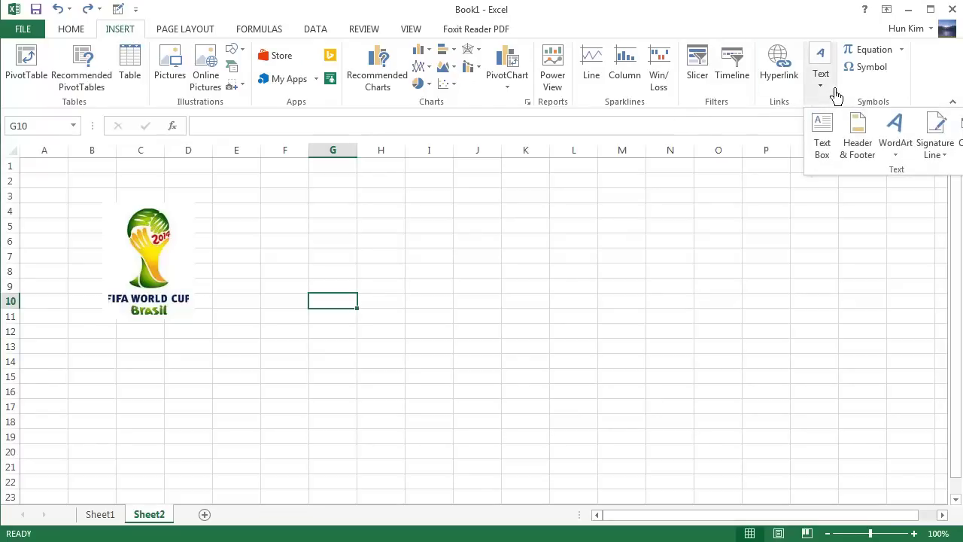
pyautogui.click(838, 143)
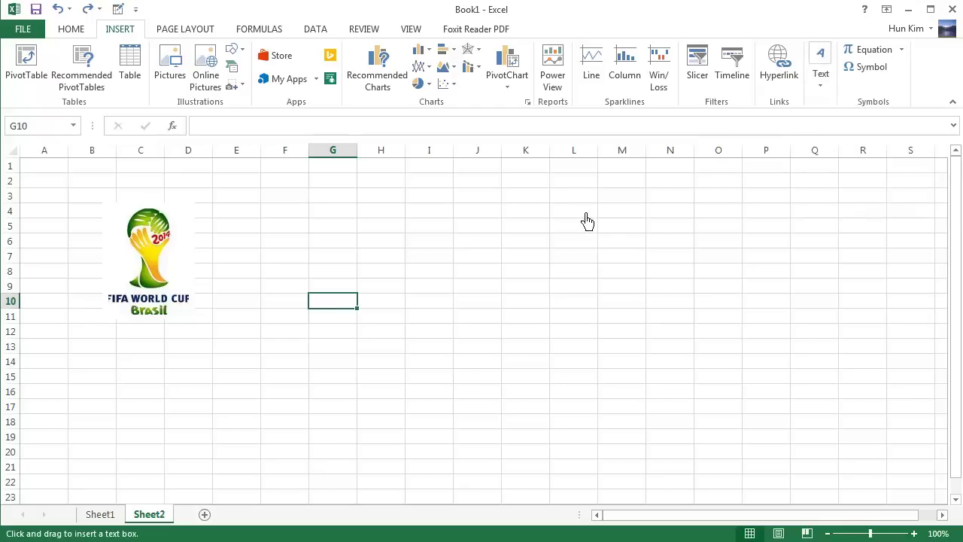
pyautogui.moveTo(431, 240)
pyautogui.mouseDown()
pyautogui.moveTo(611, 316)
pyautogui.moveTo(641, 318)
pyautogui.mouseUp()
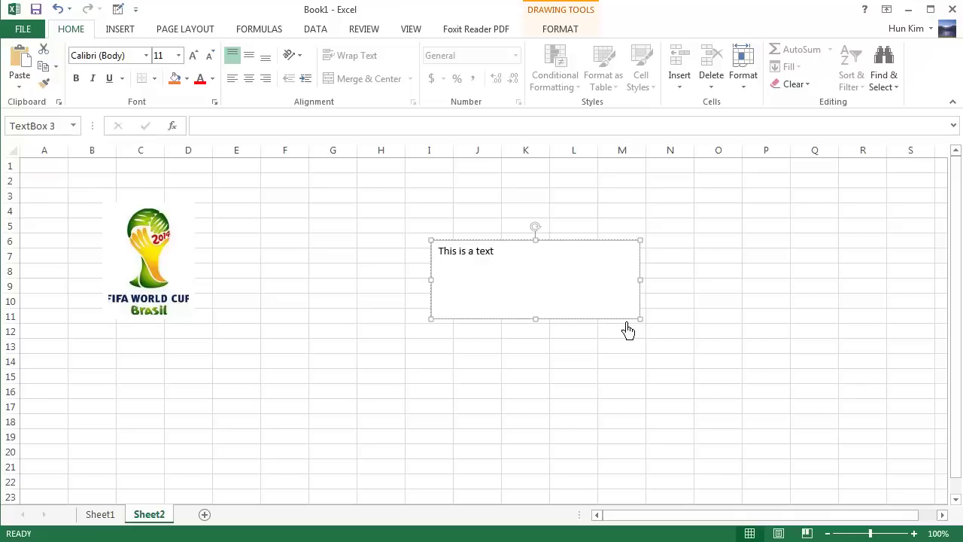
# Select all the text in the text box and set its font to Arial Black
pyautogui.tripleClick(540, 286)
pyautogui.click(518, 274)
pyautogui.doubleClick(496, 265)
pyautogui.click(495, 271)
pyautogui.tripleClick(490, 259)
pyautogui.click(492, 271)
pyautogui.hotkey('ctrl', 'a')
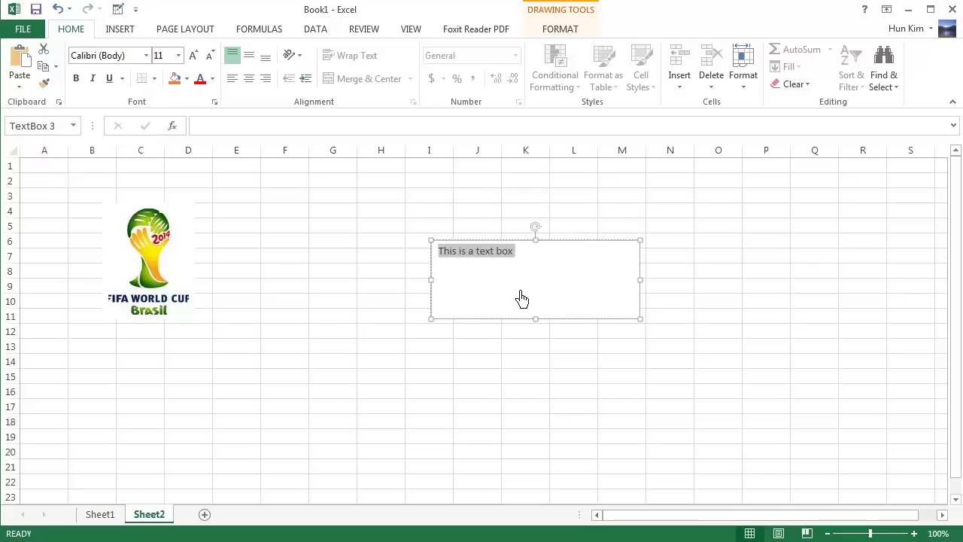
pyautogui.click(126, 61)
pyautogui.write('Arial Black')
pyautogui.press('Return')
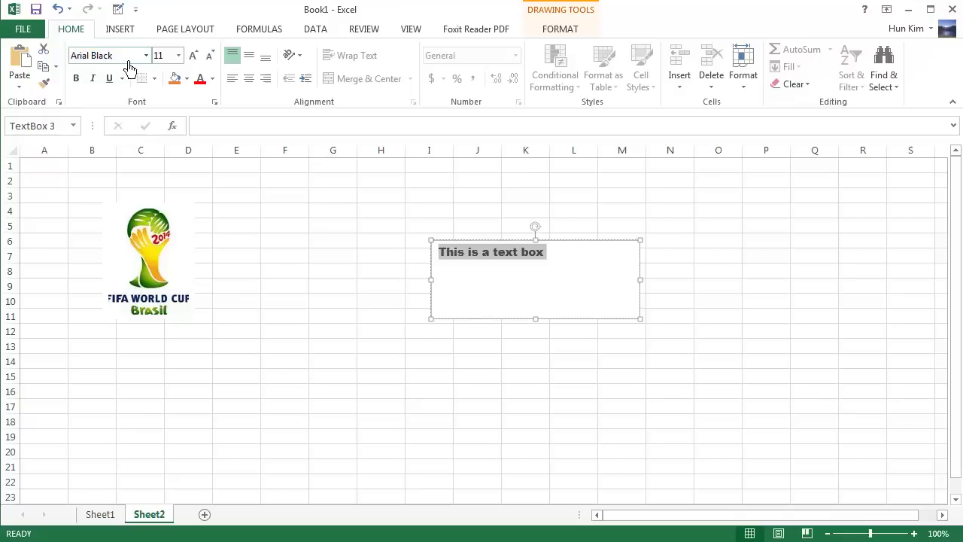
# Set the text box's font size to 20 and enlarge the box to span about columns I to N, rows 6 to 13
pyautogui.click(172, 60)
pyautogui.press('Return')
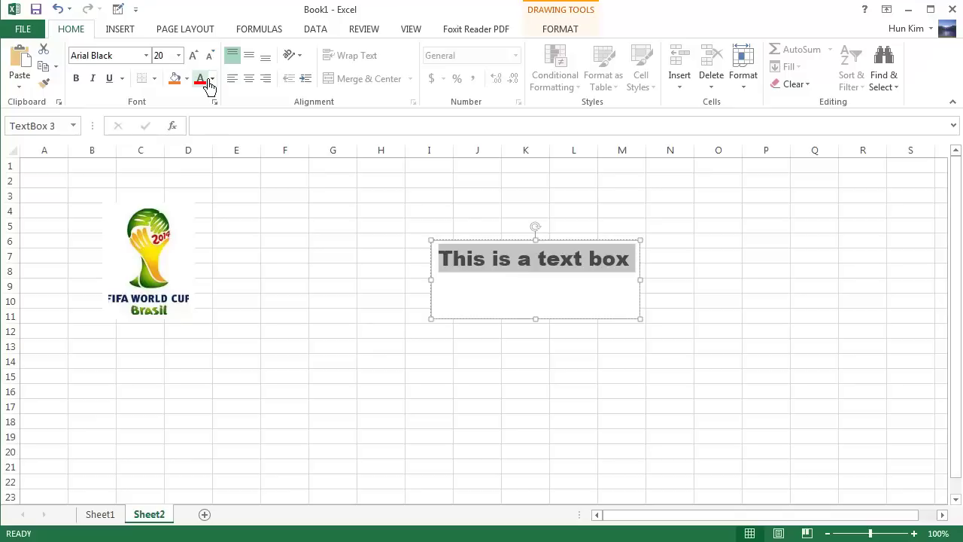
pyautogui.click(519, 280)
pyautogui.tripleClick(522, 280)
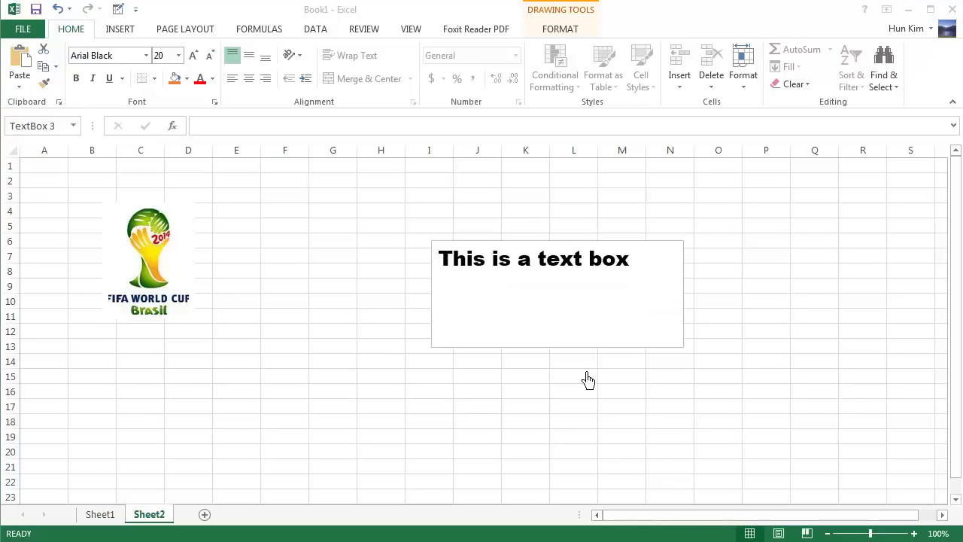
# Practise selecting the whole sentence and a single word inside the text box
pyautogui.tripleClick(515, 296)
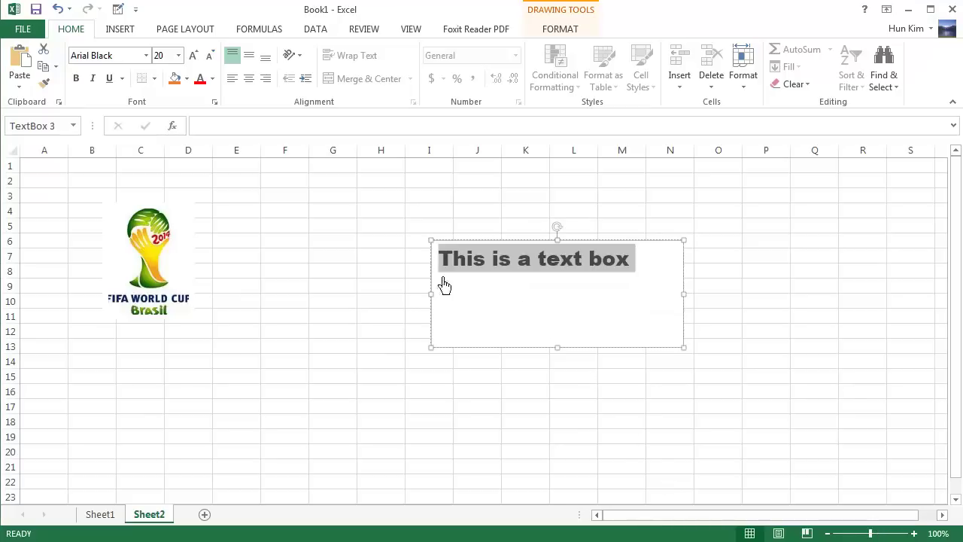
pyautogui.click(535, 279)
pyautogui.doubleClick(572, 280)
pyautogui.tripleClick(509, 286)
pyautogui.click(501, 269)
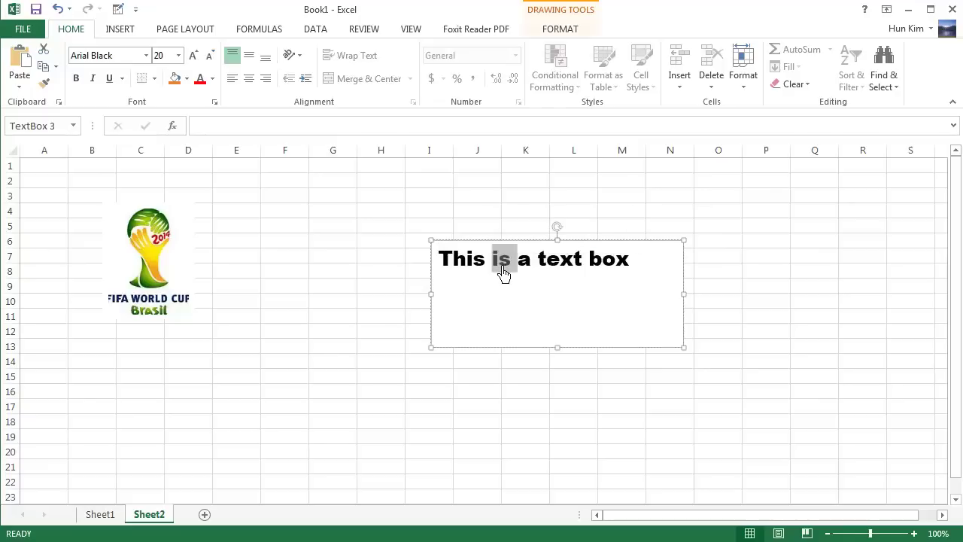
# Select the whole sentence in the text box, centre it horizontally and colour it dark blue
pyautogui.tripleClick(504, 274)
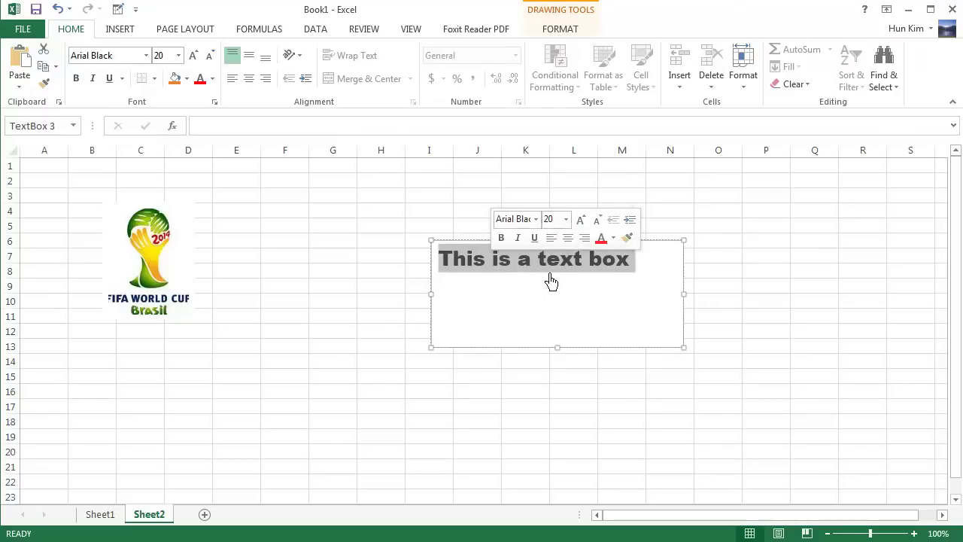
pyautogui.click(568, 238)
pyautogui.click(606, 246)
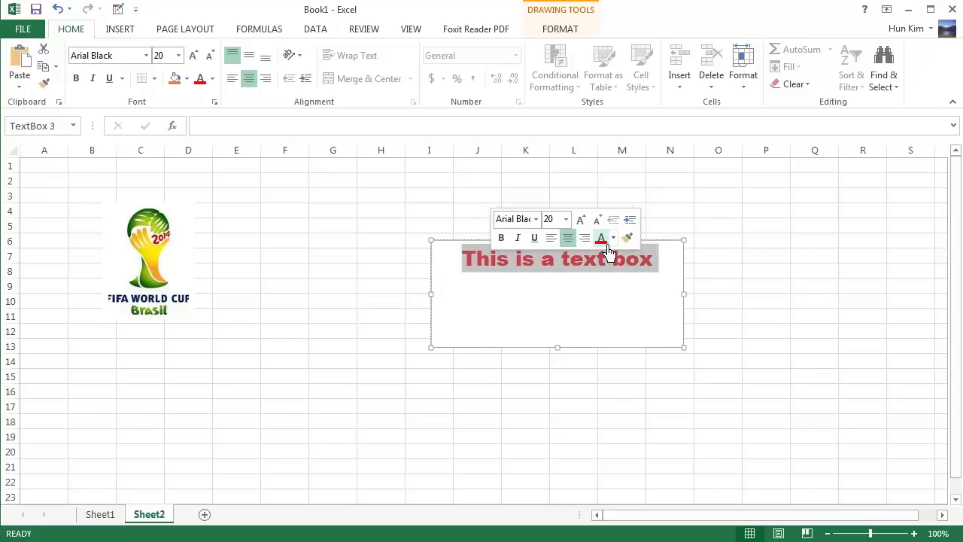
pyautogui.click(615, 240)
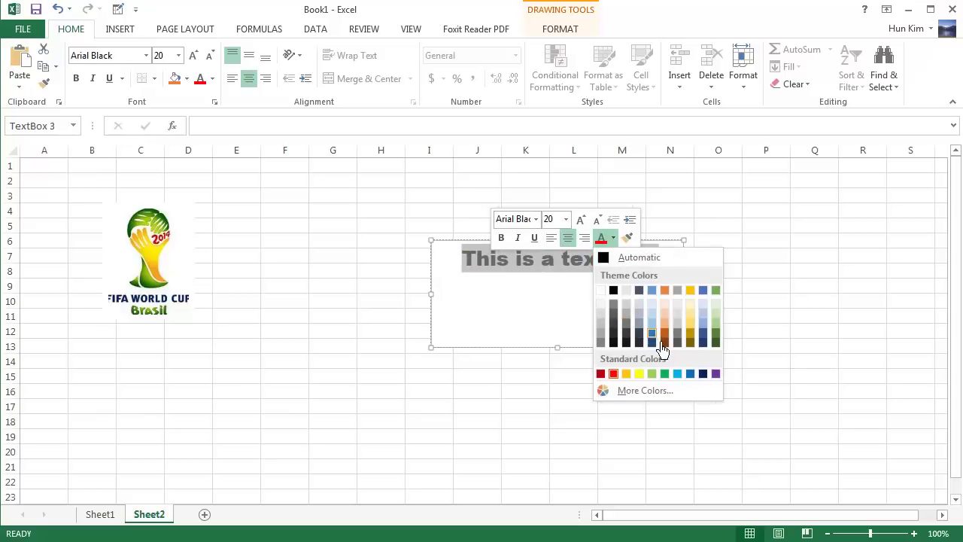
pyautogui.click(644, 334)
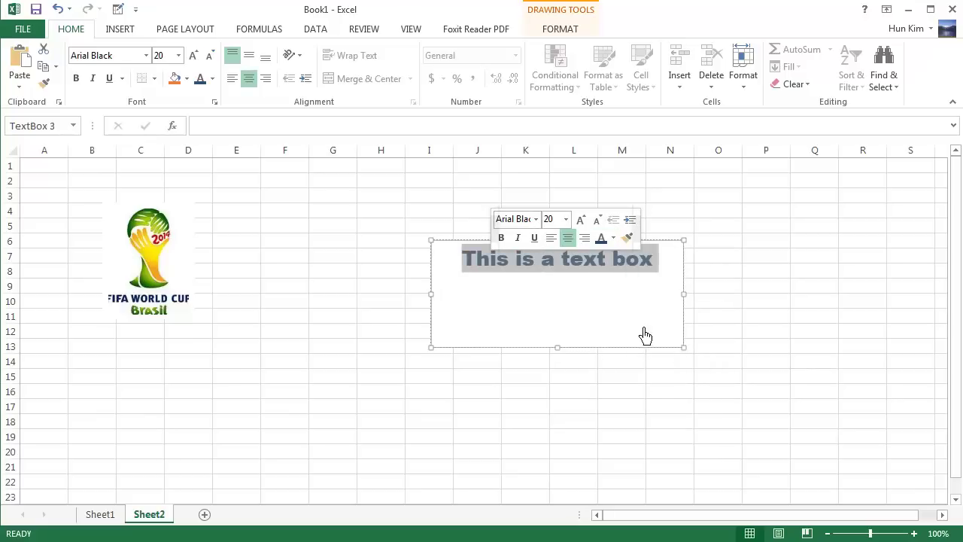
# Shorten the text box to about rows 6 to 8, and try rotating it about 30 degrees clockwise before undoing the rotation
pyautogui.click(565, 359)
pyautogui.click(564, 253)
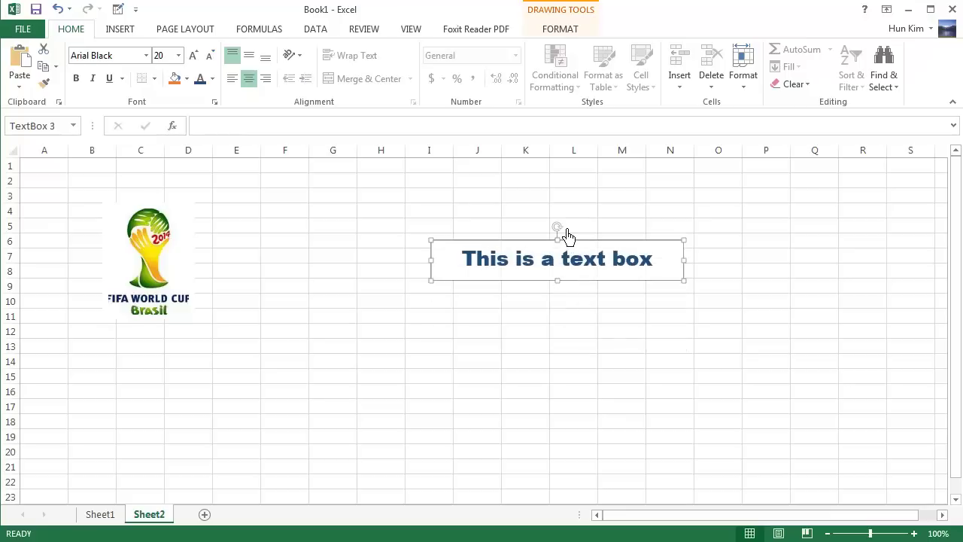
pyautogui.moveTo(566, 232); pyautogui.dragTo(588, 233)
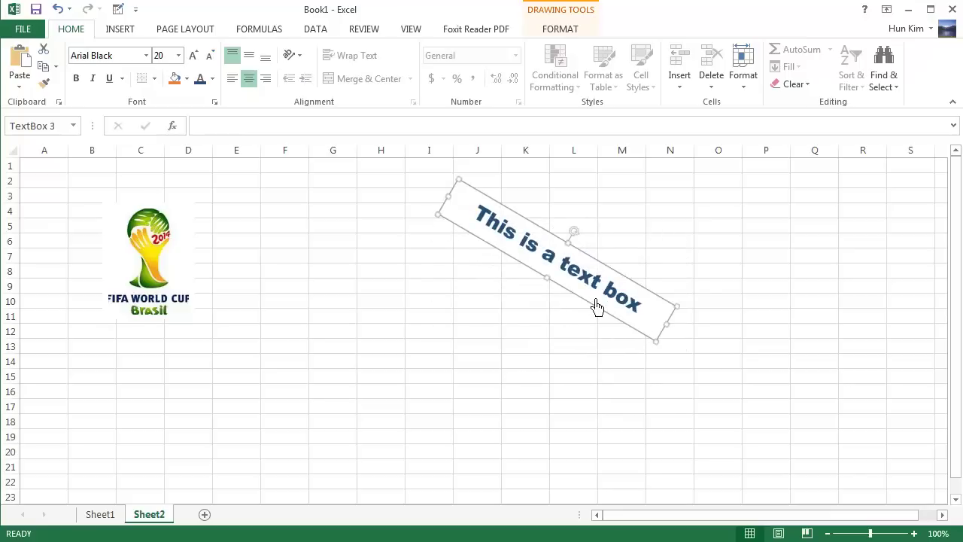
pyautogui.hotkey('ctrl', 'z')
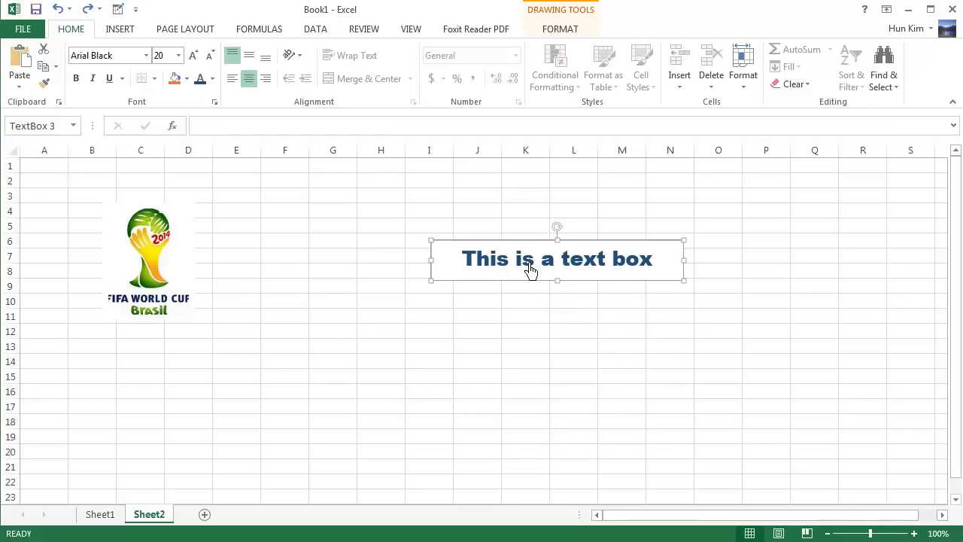
# Try to move the text box leftward by its text instead of its border, and leave text editing
pyautogui.moveTo(552, 267); pyautogui.dragTo(369, 255)
pyautogui.press('End')
pyautogui.moveTo(564, 277); pyautogui.dragTo(301, 263)
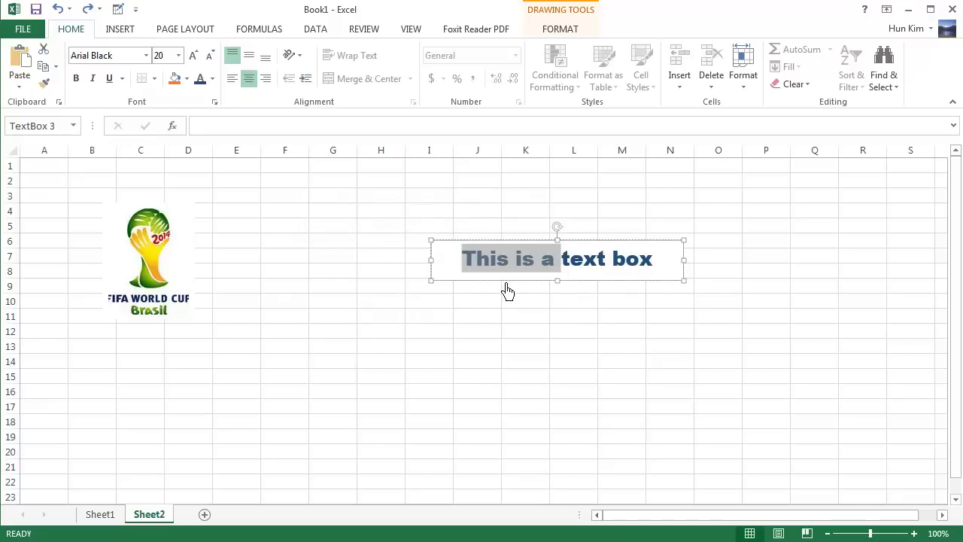
pyautogui.press('Escape')
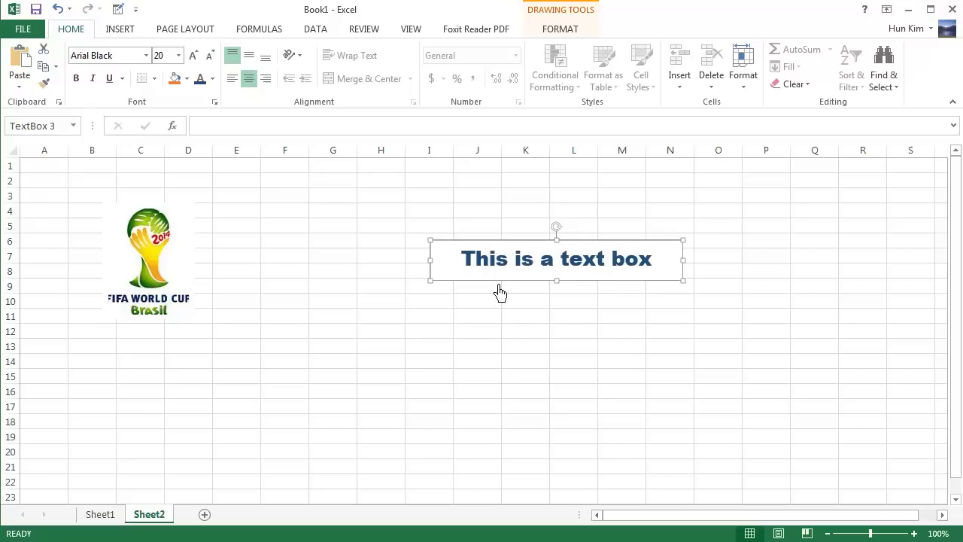
# Nudge the text box left in small increments, and move it beside the logo over about columns E to J, rows 5 to 7
pyautogui.press('Left')
pyautogui.press('Left')
pyautogui.press('Left')
pyautogui.press('Left')
pyautogui.press('Left')
pyautogui.press('Left')
pyautogui.press('Left')
pyautogui.press('Left')
pyautogui.press('Left')
pyautogui.press('Left')
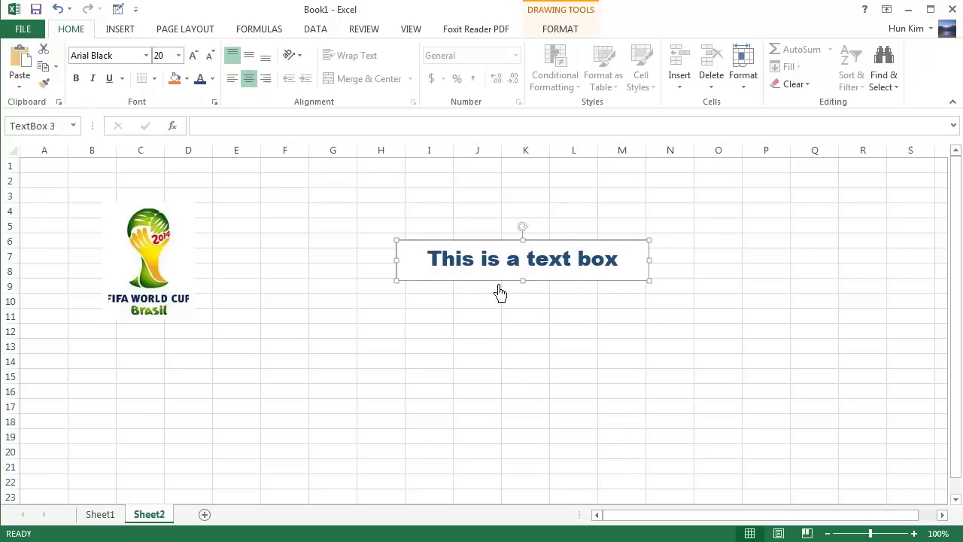
pyautogui.moveTo(500, 292); pyautogui.dragTo(323, 279)
# Open the text box's size and properties settings and set its height to 5 cm
pyautogui.rightClick(323, 275)
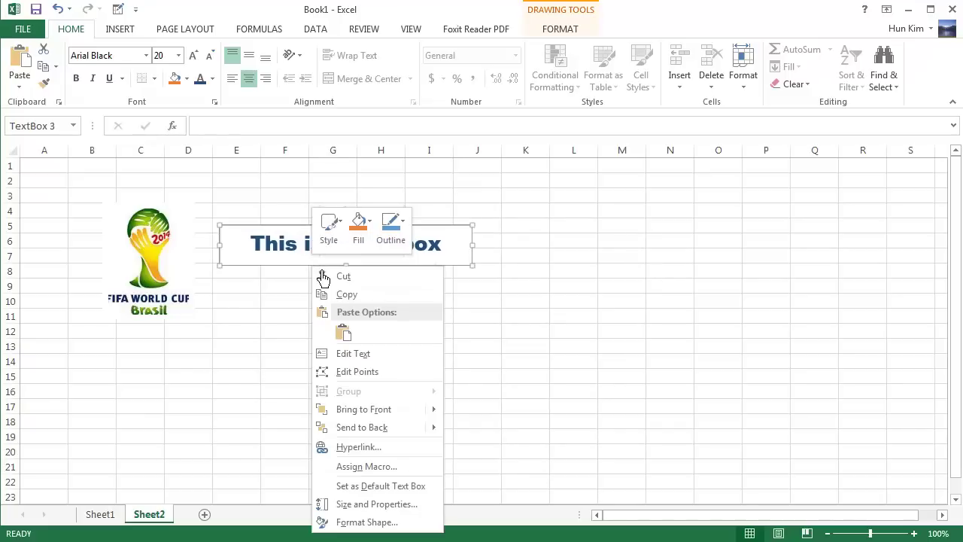
pyautogui.click(370, 509)
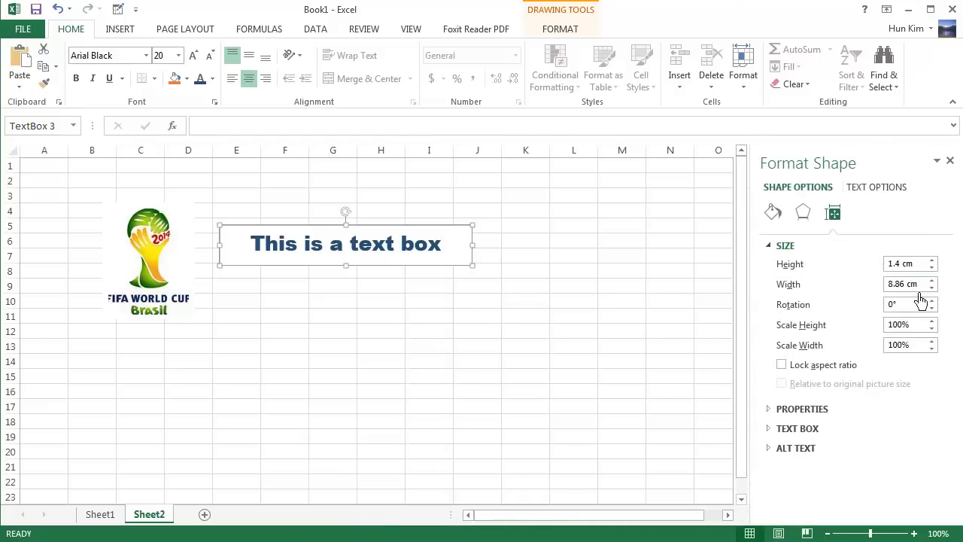
pyautogui.doubleClick(909, 268)
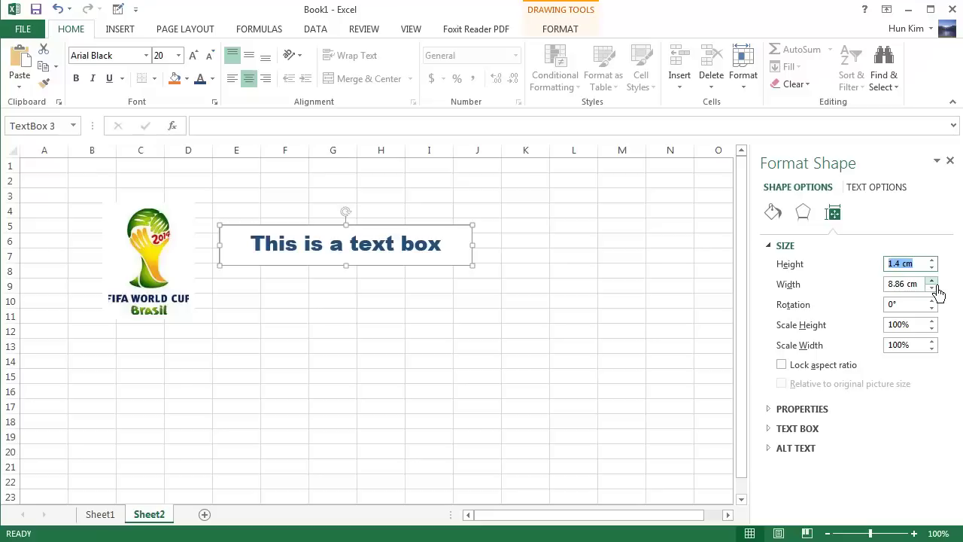
pyautogui.write('5 ')
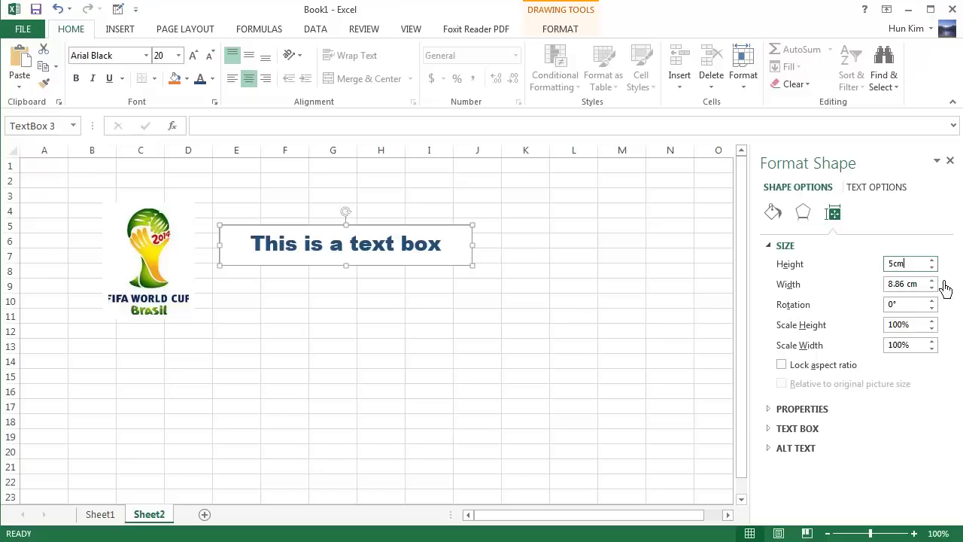
pyautogui.write('cm')
pyautogui.press('Return')
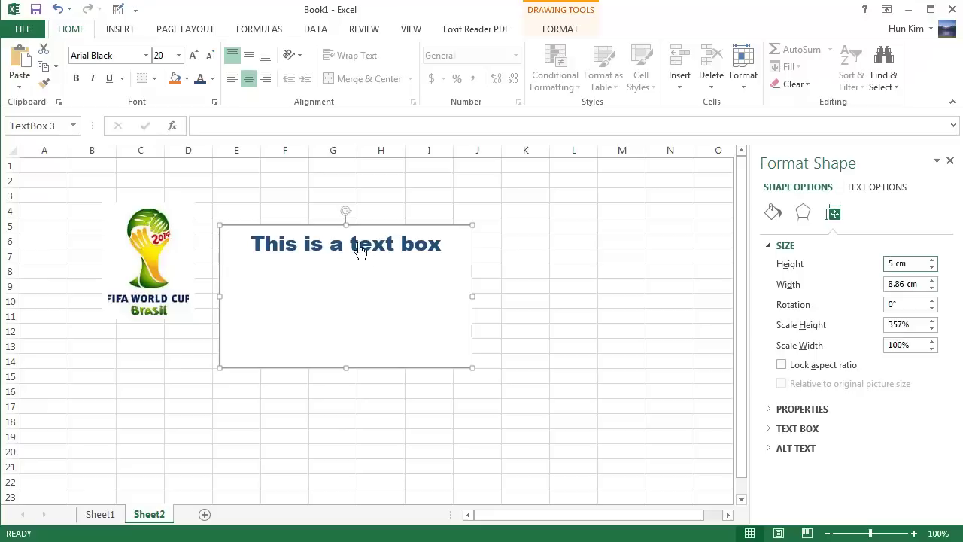
# Try middle vertical alignment on the text box's text, and return it to top alignment
pyautogui.click(262, 66)
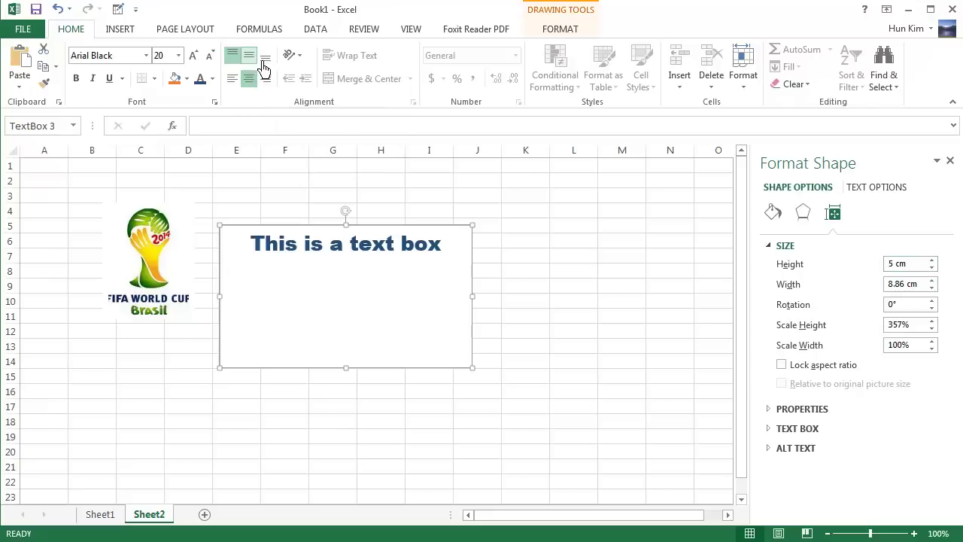
pyautogui.click(345, 281)
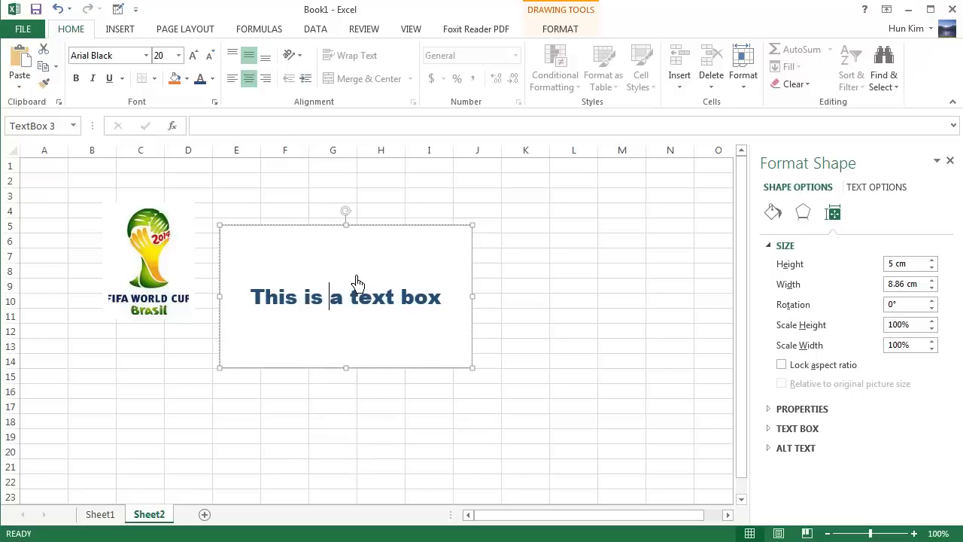
pyautogui.click(240, 60)
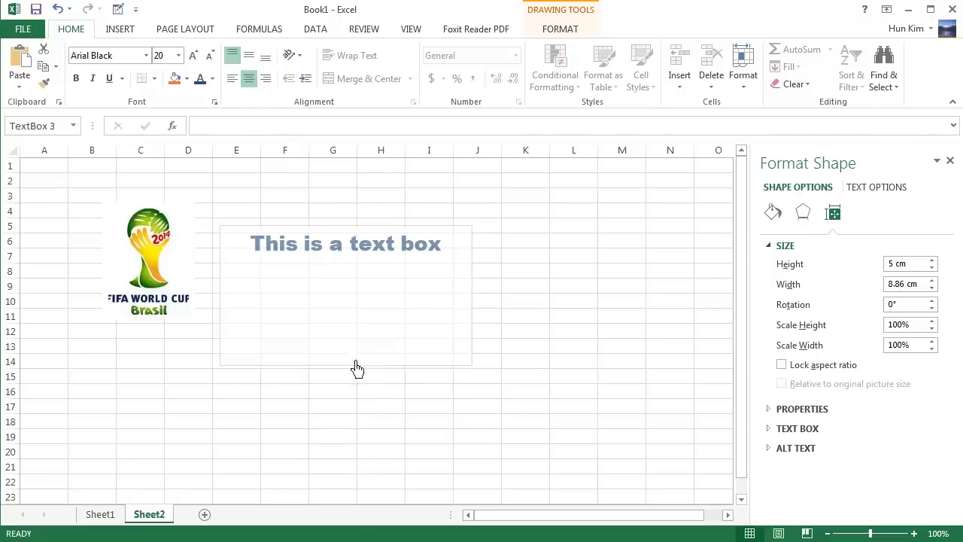
# Shorten the text box to about 2.14 cm high and fill it with standard yellow
pyautogui.moveTo(357, 369); pyautogui.dragTo(358, 287)
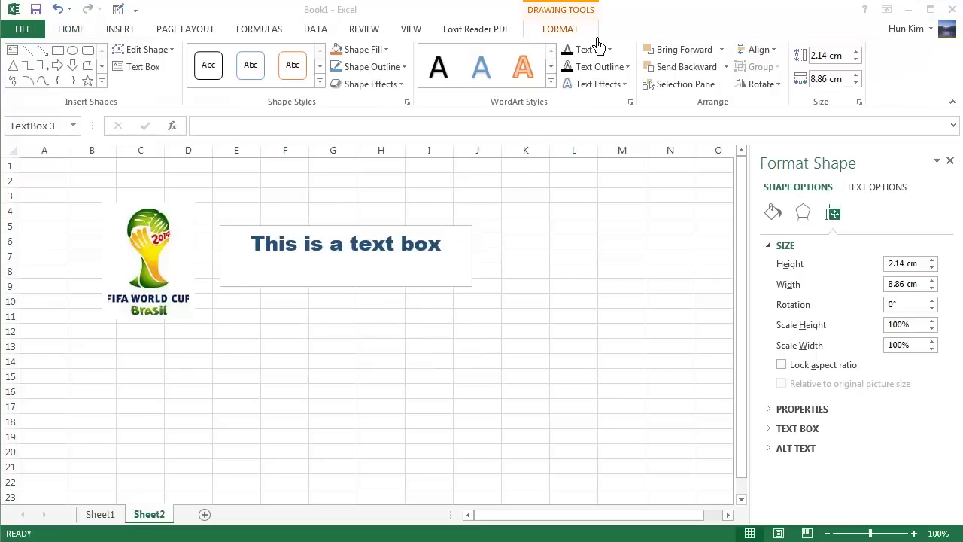
pyautogui.click(442, 273)
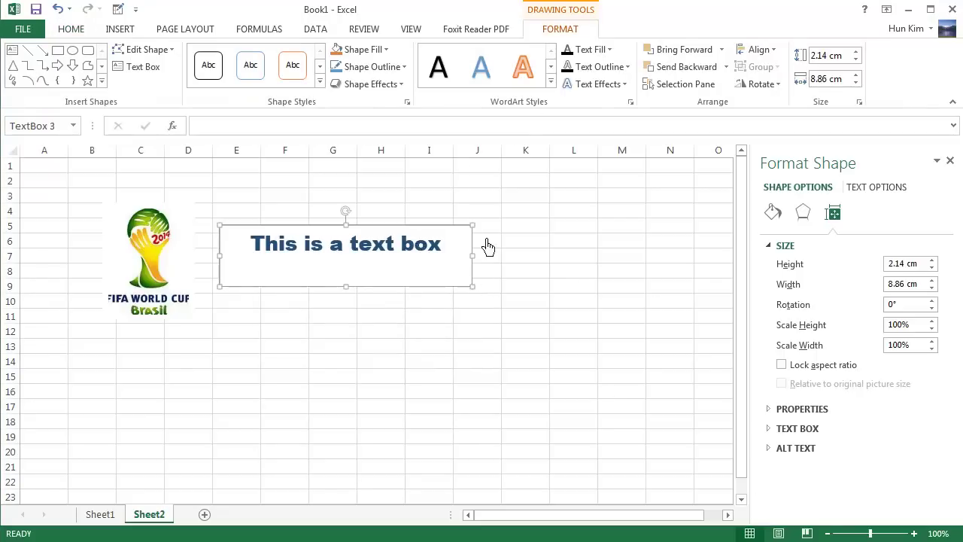
pyautogui.click(386, 50)
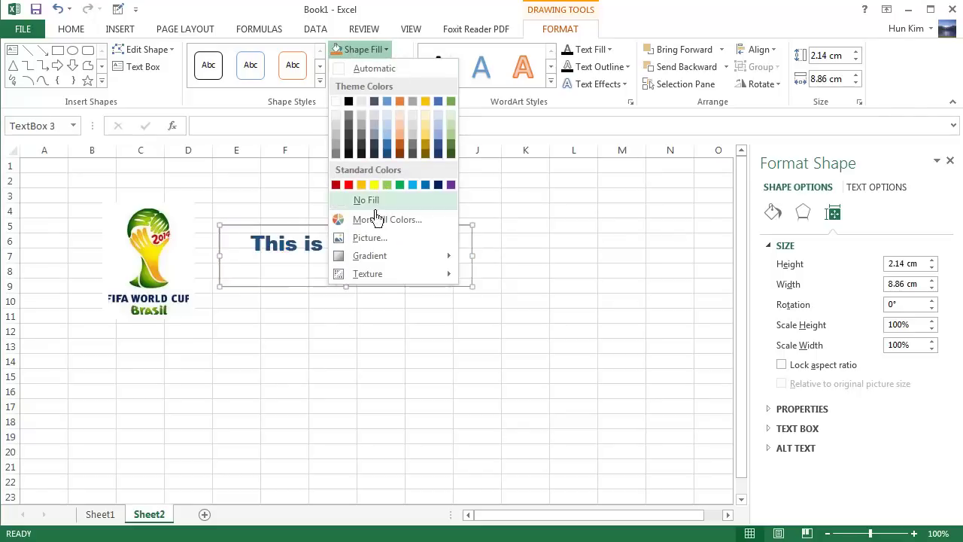
pyautogui.moveTo(389, 258)
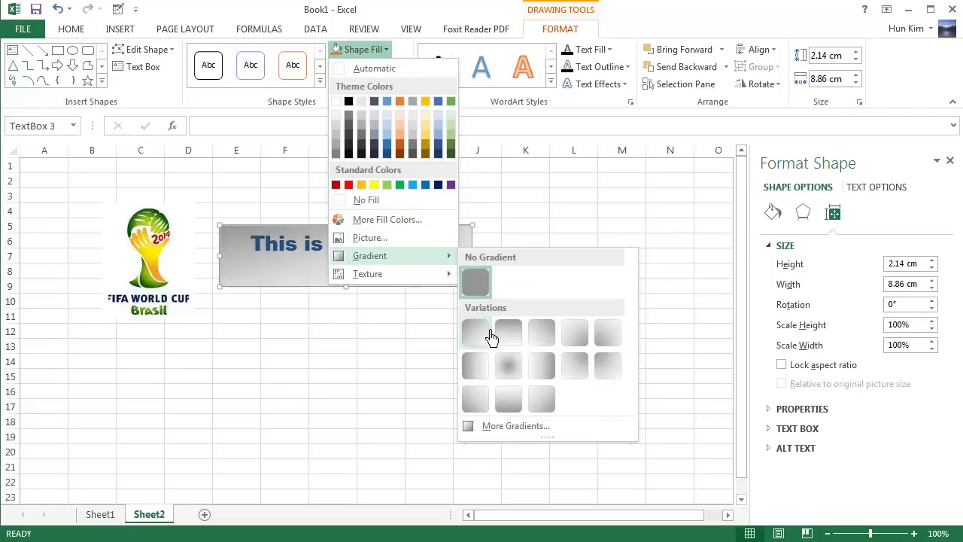
pyautogui.click(374, 185)
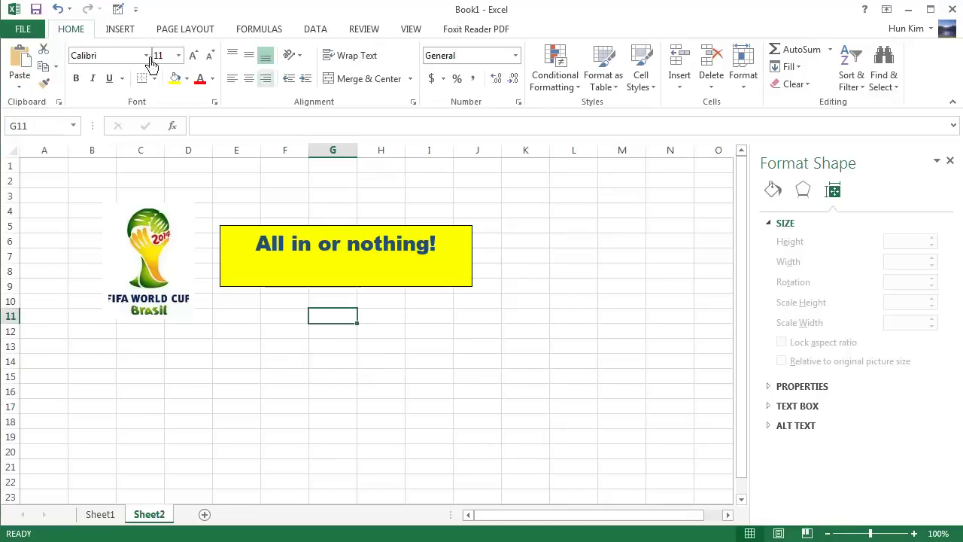
# Look over the gallery of ready-made shapes, and add the SmartArt graphic command to the Quick Access Toolbar
pyautogui.click(119, 36)
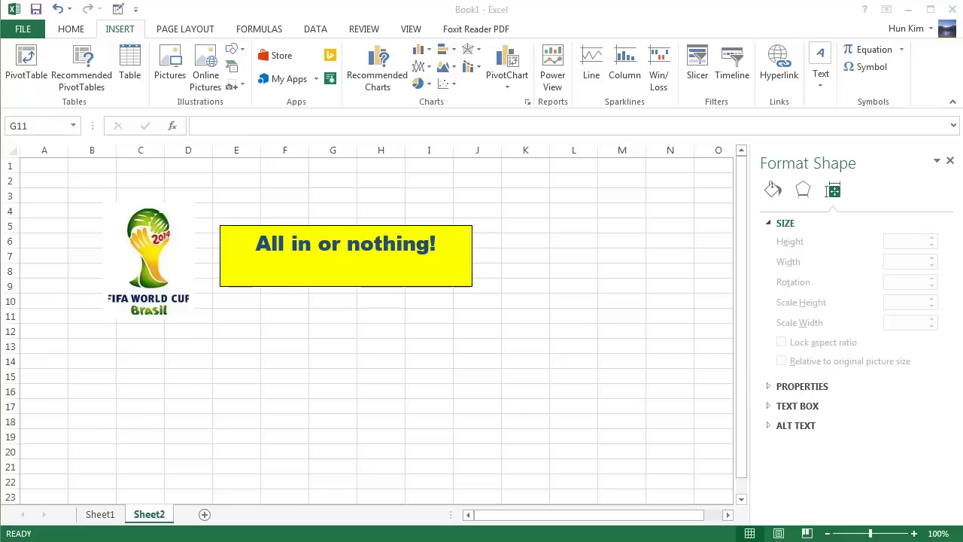
pyautogui.click(239, 60)
pyautogui.click(240, 60)
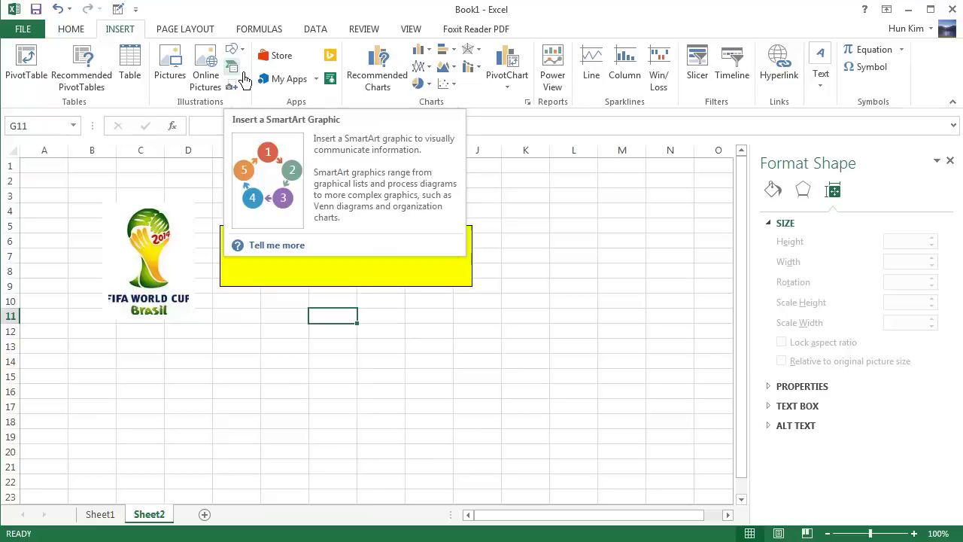
pyautogui.click(242, 57)
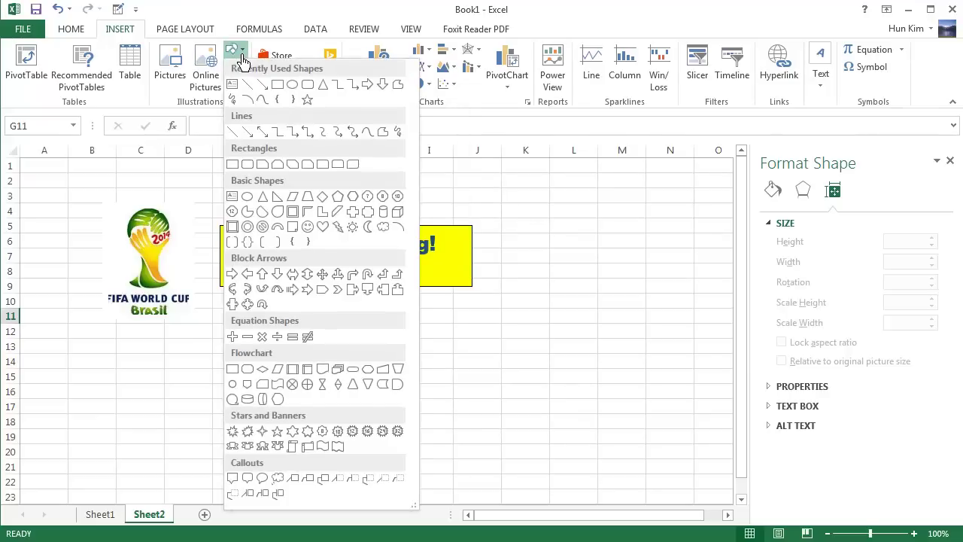
pyautogui.click(242, 59)
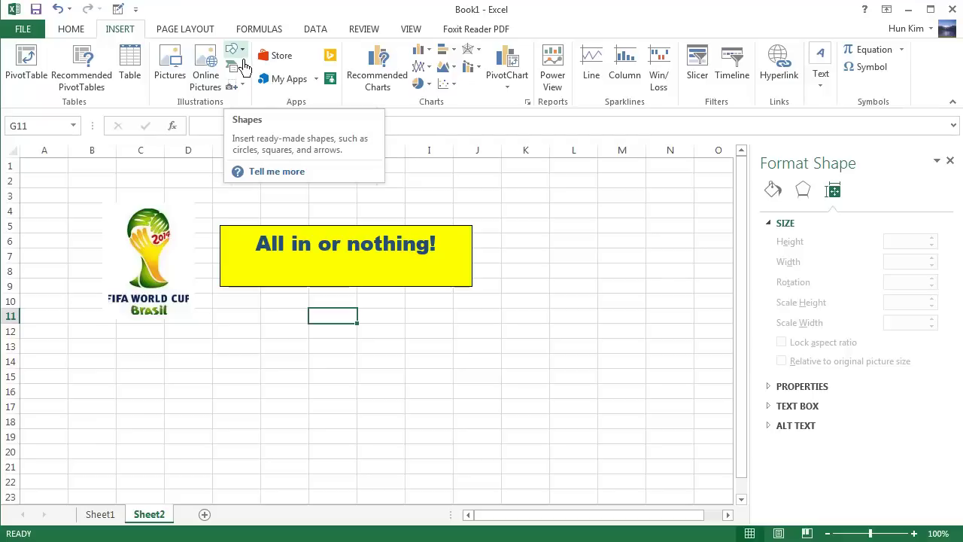
pyautogui.rightClick(246, 79)
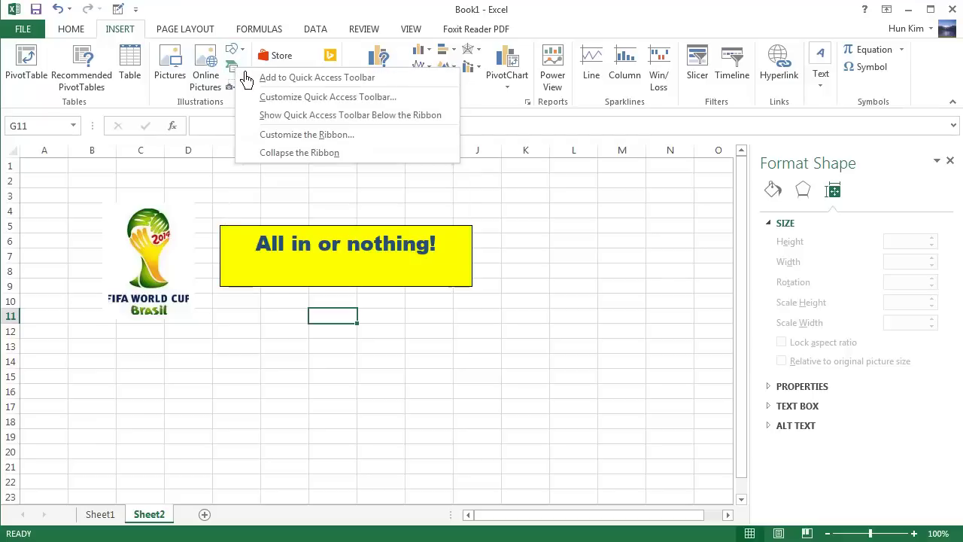
pyautogui.click(309, 77)
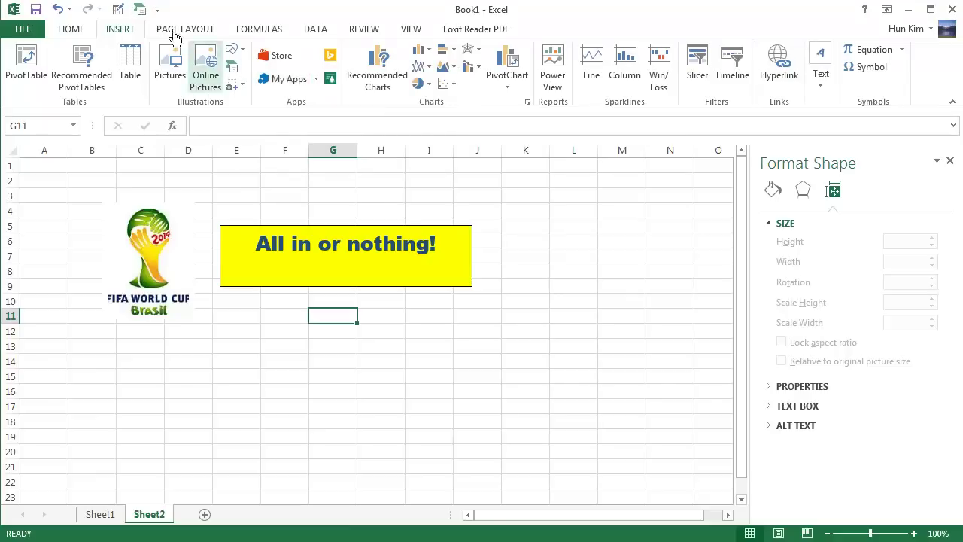
# Insert a Vertical Chevron List SmartArt graphic into the worksheet
pyautogui.click(144, 12)
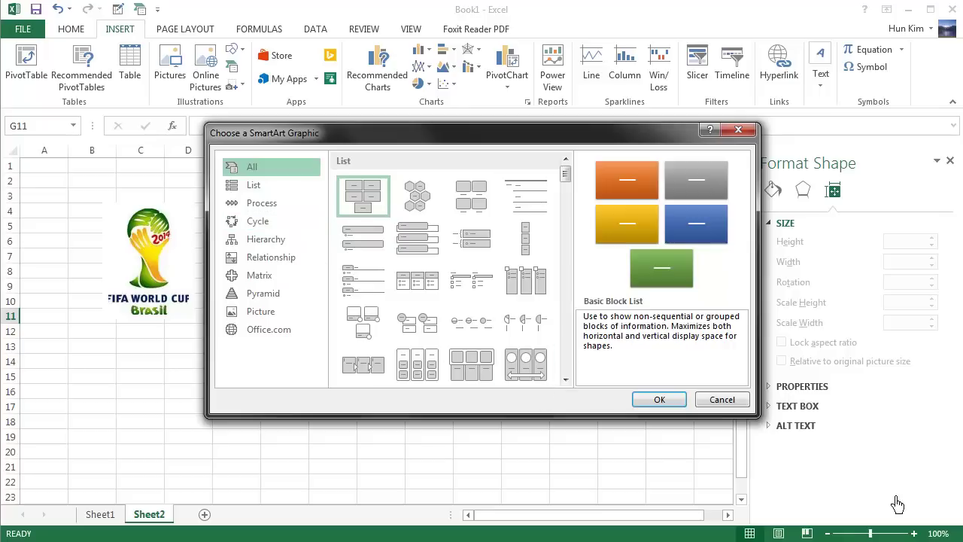
pyautogui.press('Return')
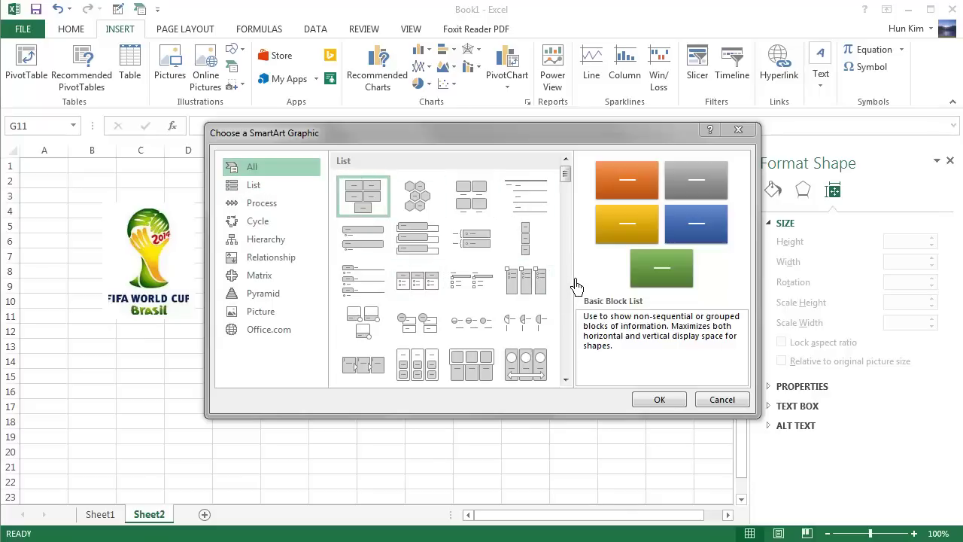
pyautogui.scroll(-3, 577, 286)
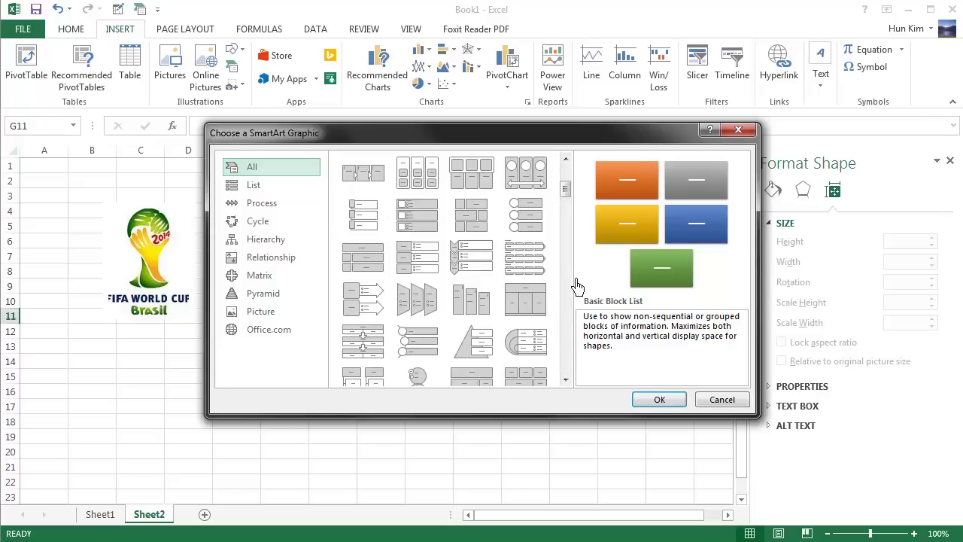
pyautogui.click(482, 266)
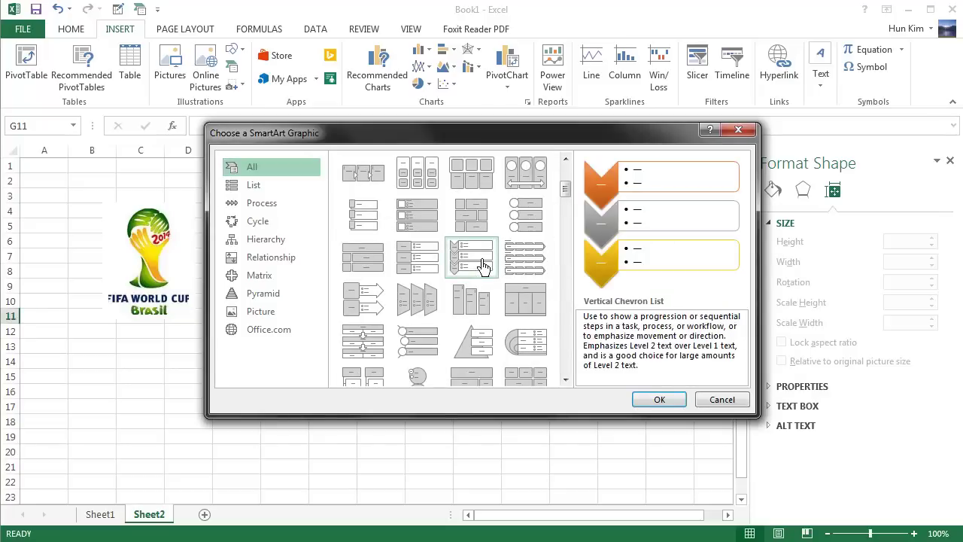
pyautogui.click(666, 401)
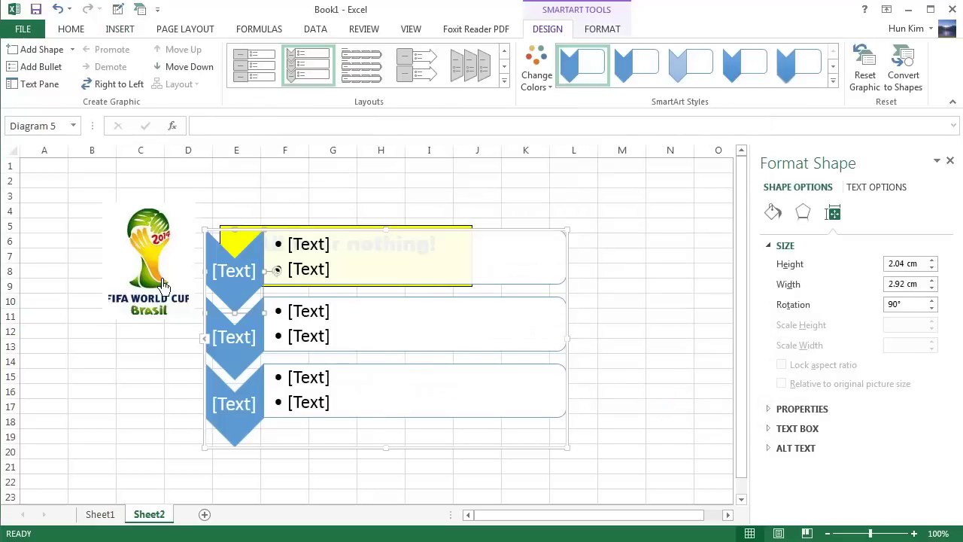
# Move the SmartArt graphic down clear of the yellow text box, and delete the text box
pyautogui.moveTo(221, 267); pyautogui.dragTo(364, 250)
pyautogui.hotkey('ctrl', 'z')
pyautogui.moveTo(506, 241); pyautogui.dragTo(639, 306)
pyautogui.click(470, 278)
pyautogui.moveTo(479, 278); pyautogui.dragTo(297, 203)
pyautogui.press('Delete')
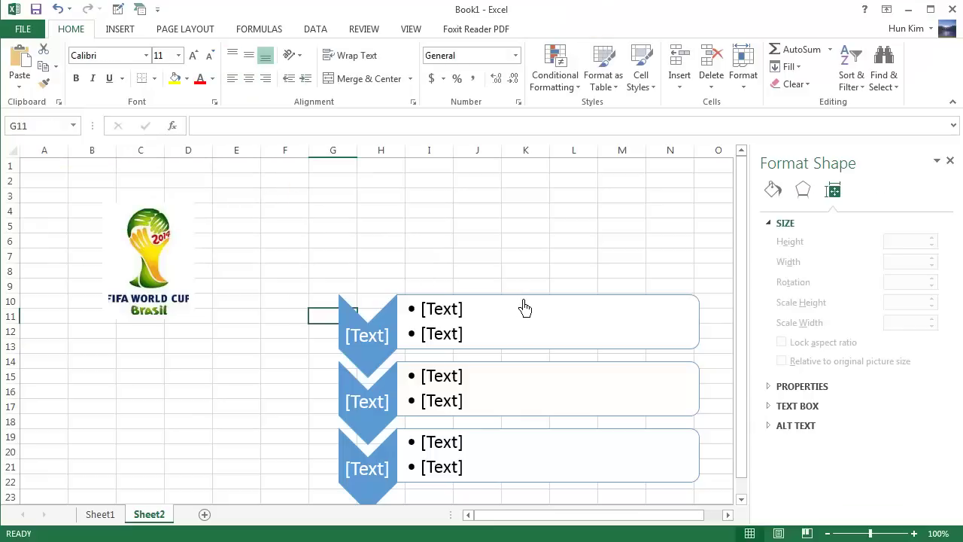
# Try moving the graphic's first bullet box on its own, undo it, and move the whole SmartArt graphic up toward the logo
pyautogui.moveTo(525, 308); pyautogui.dragTo(447, 235)
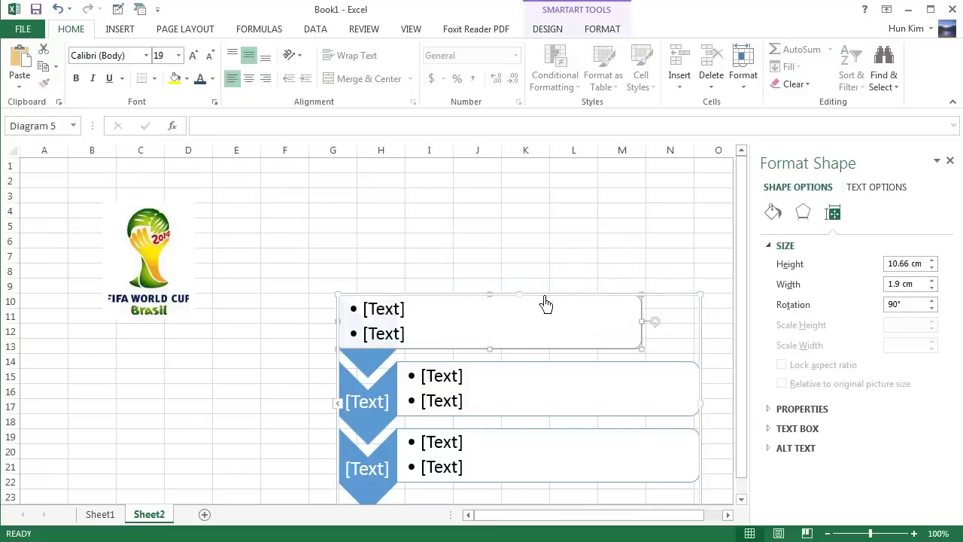
pyautogui.hotkey('ctrl', 'z')
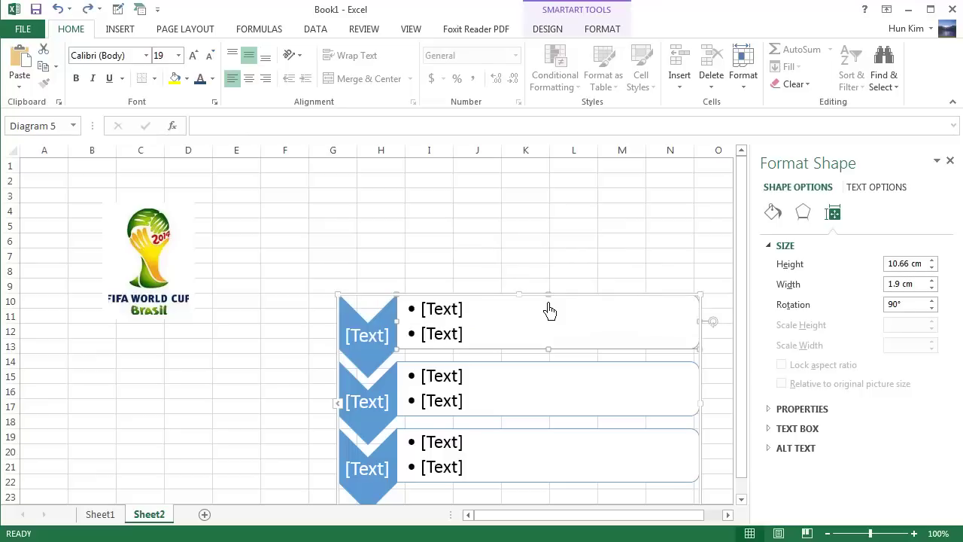
pyautogui.hotkey('ctrl', 'z')
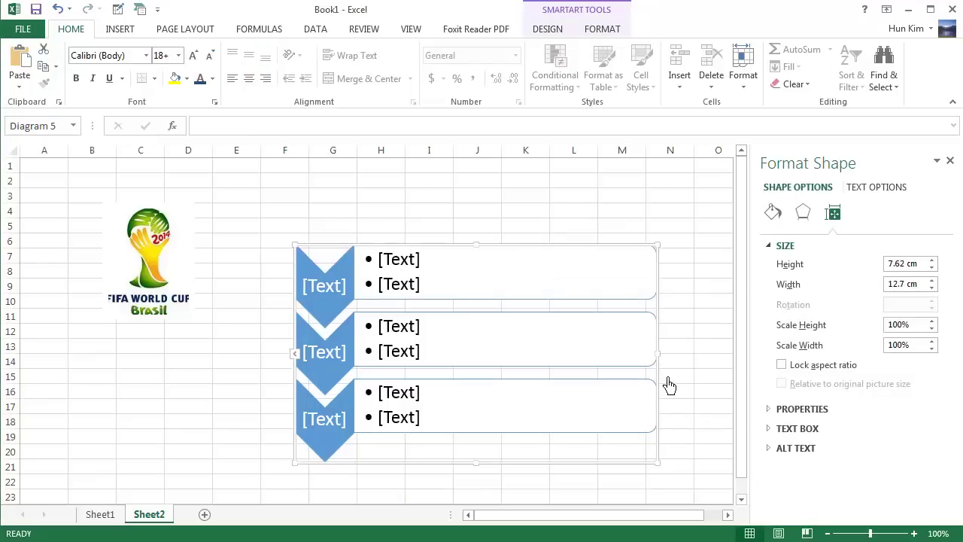
pyautogui.moveTo(670, 385); pyautogui.dragTo(615, 351)
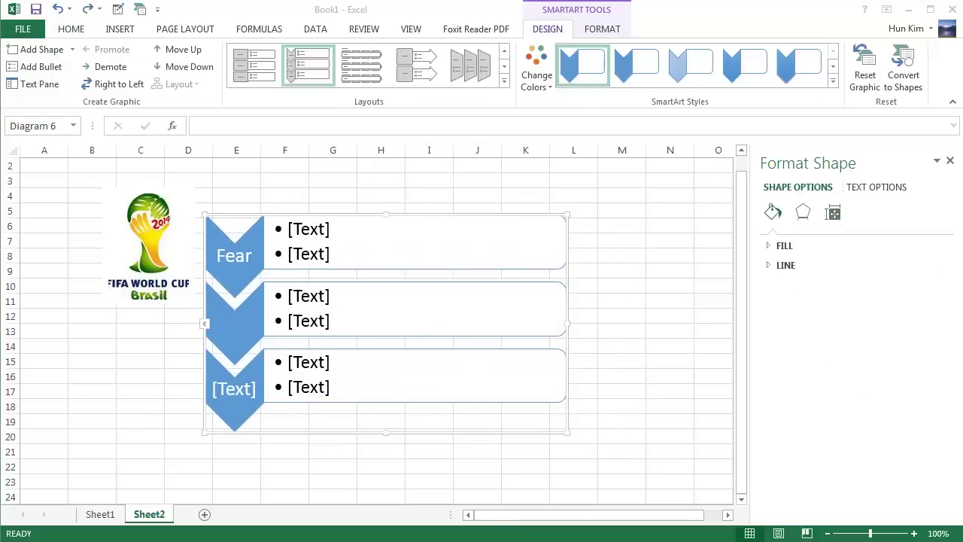
# Label the SmartArt's second chevron Anger and its third chevron Hate
pyautogui.click(242, 270)
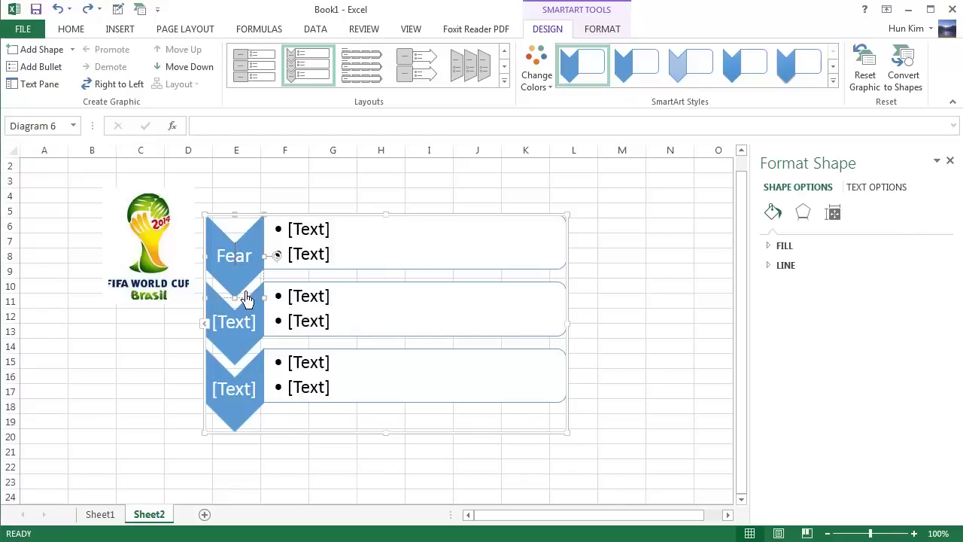
pyautogui.click(252, 338)
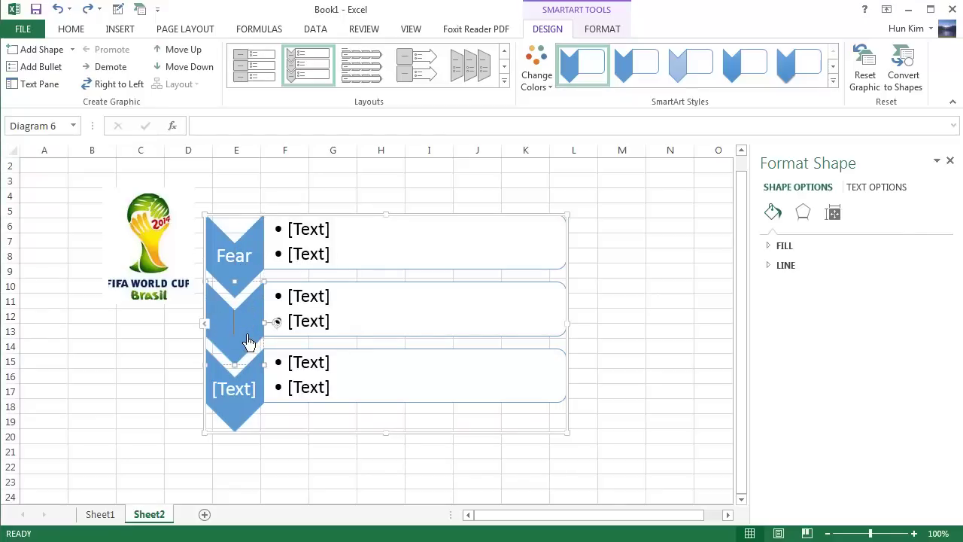
pyautogui.write('Anger')
pyautogui.click(242, 404)
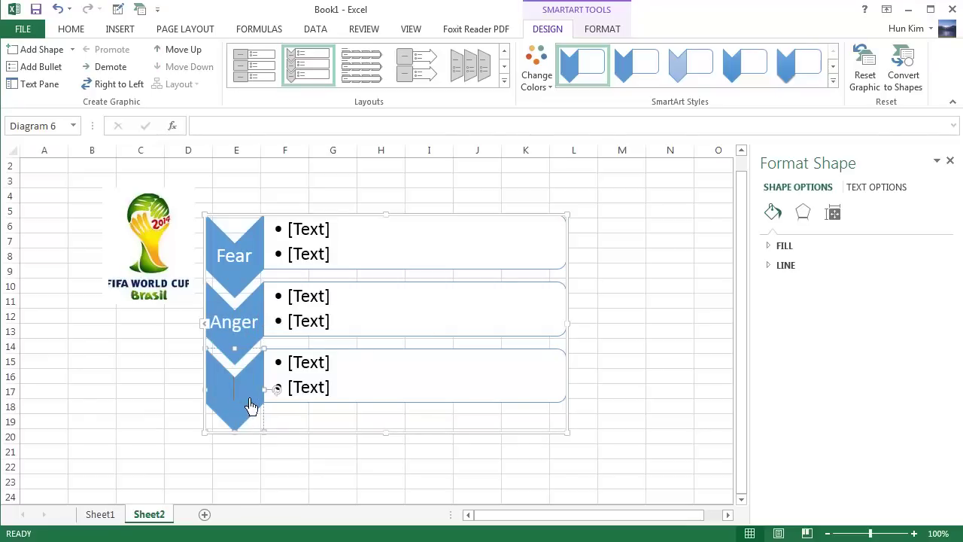
pyautogui.write('Hate')
# Open the SmartArt's text outline and step through its headings and bullet entries
pyautogui.click(205, 324)
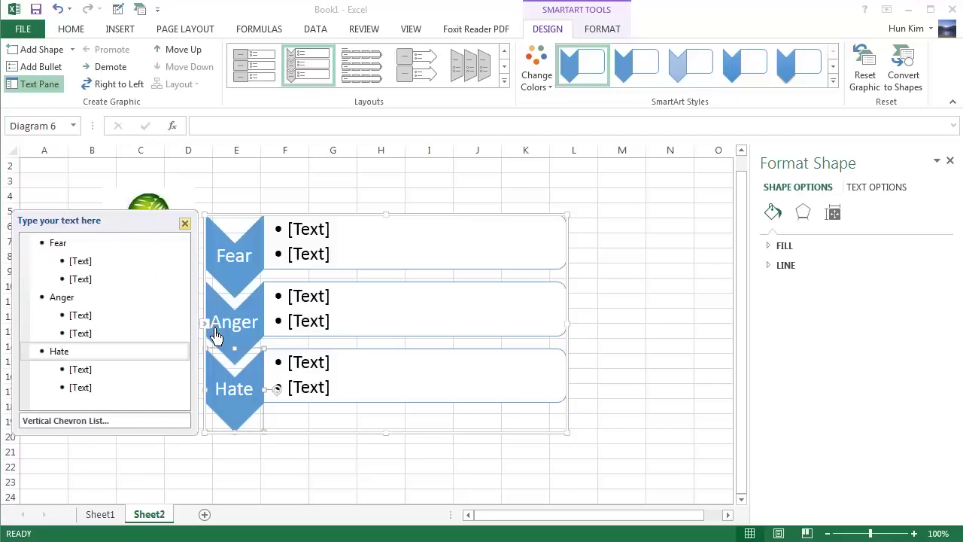
pyautogui.click(80, 299)
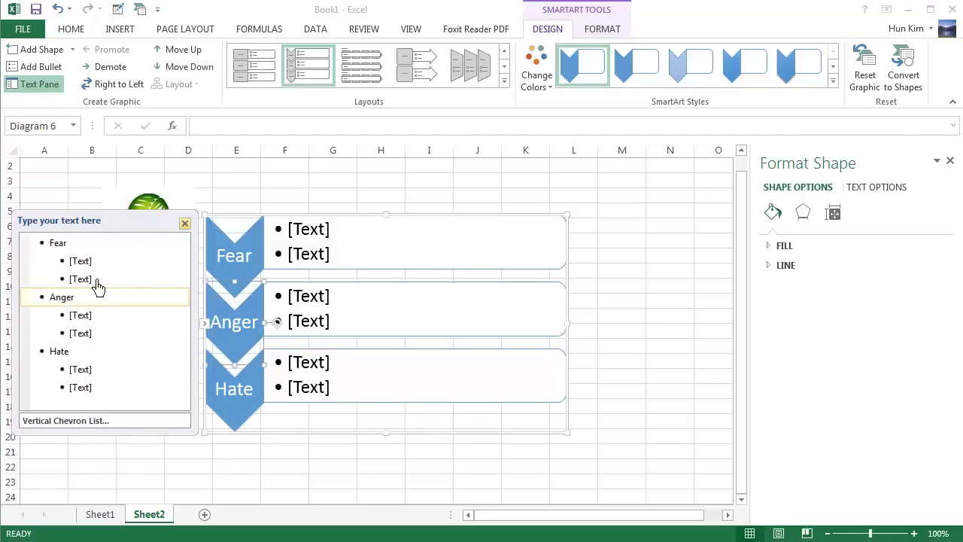
pyautogui.press('Up')
pyautogui.press('Up')
pyautogui.press('Up')
pyautogui.press('Down')
pyautogui.press('Down')
pyautogui.press('Down')
pyautogui.press('Down')
pyautogui.press('Down')
pyautogui.press('Down')
pyautogui.press('Down')
pyautogui.press('Down')
pyautogui.press('Up')
pyautogui.press('Up')
pyautogui.press('Down')
pyautogui.press('Down')
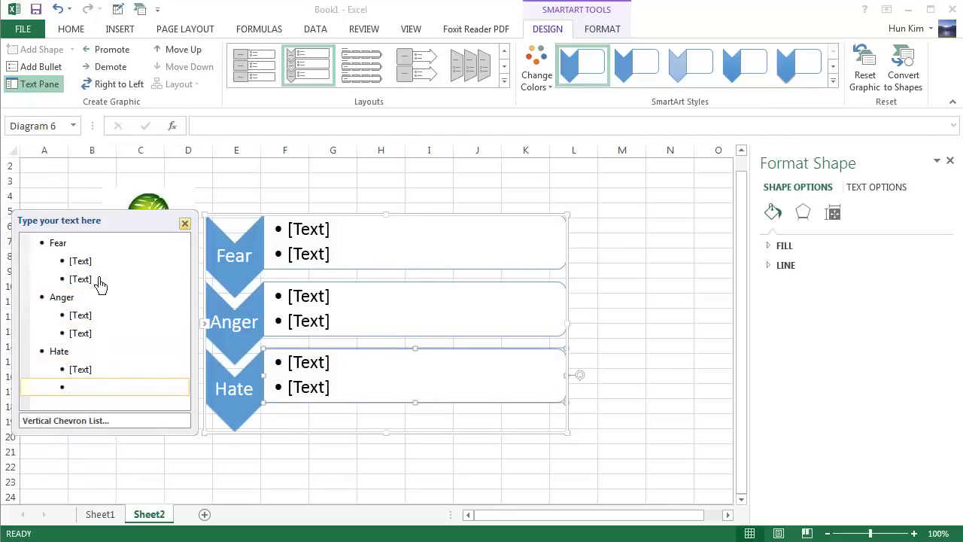
# Fill in the two bullets under Fear with "Fear leads" and "to anger"
pyautogui.click(94, 268)
pyautogui.write('Fear leads')
pyautogui.press('Return')
pyautogui.write('to ')
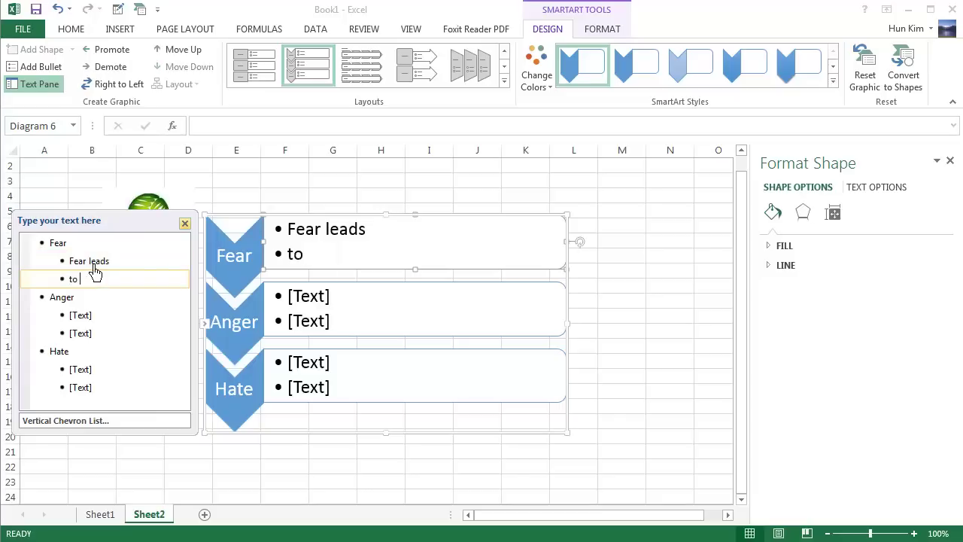
pyautogui.write('anger')
# Fill in the two bullets under Anger with "Anger leads to" and "hate"
pyautogui.click(93, 322)
pyautogui.write('Anger leq')
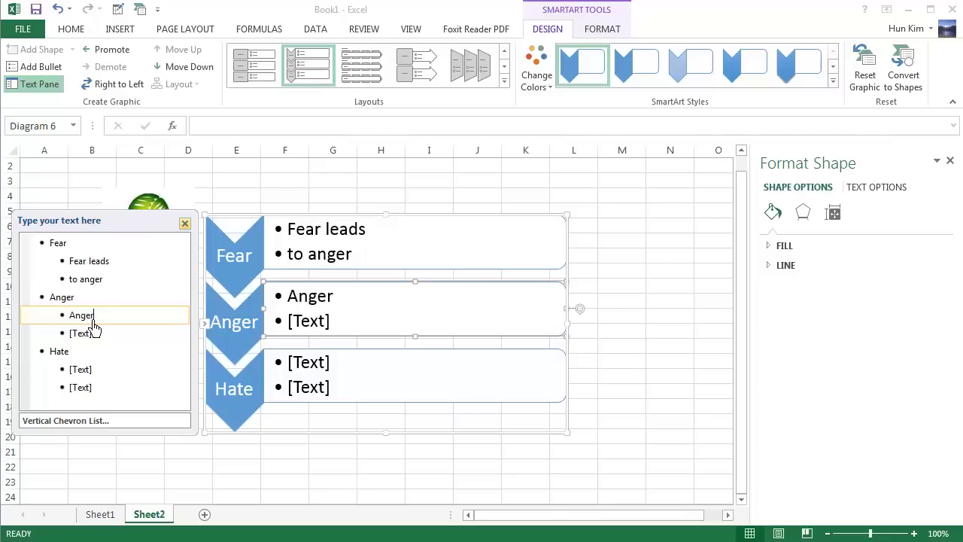
pyautogui.write('ds')
pyautogui.press('BackSpace')
pyautogui.press('BackSpace')
pyautogui.press('BackSpace')
pyautogui.write('ads')
pyautogui.click(91, 333)
pyautogui.write('hate')
# Fill in the two bullets under Hate with "Hate" and "leads to suffering"
pyautogui.click(91, 369)
pyautogui.write('hate')
pyautogui.press('BackSpace')
pyautogui.press('BackSpace')
pyautogui.write('Hate')
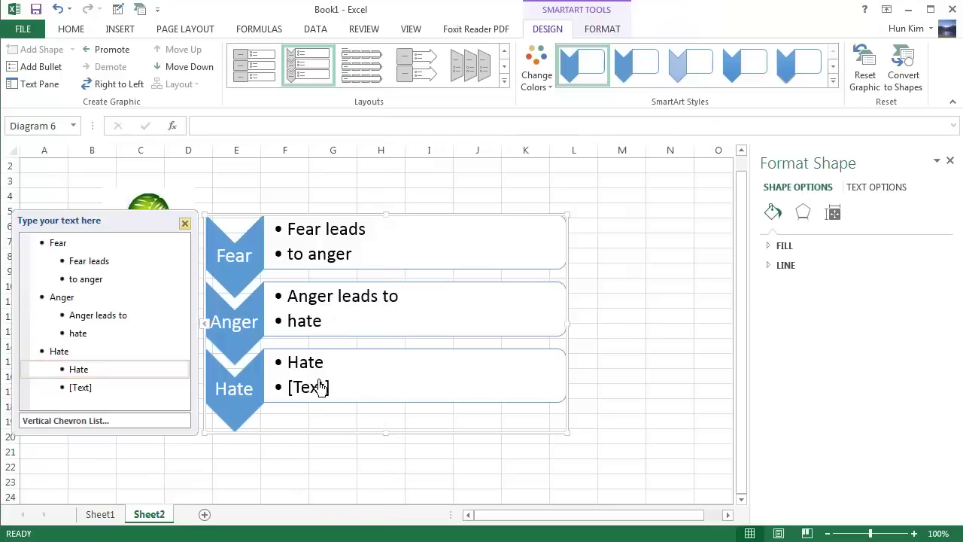
pyautogui.click(331, 389)
pyautogui.click(338, 392)
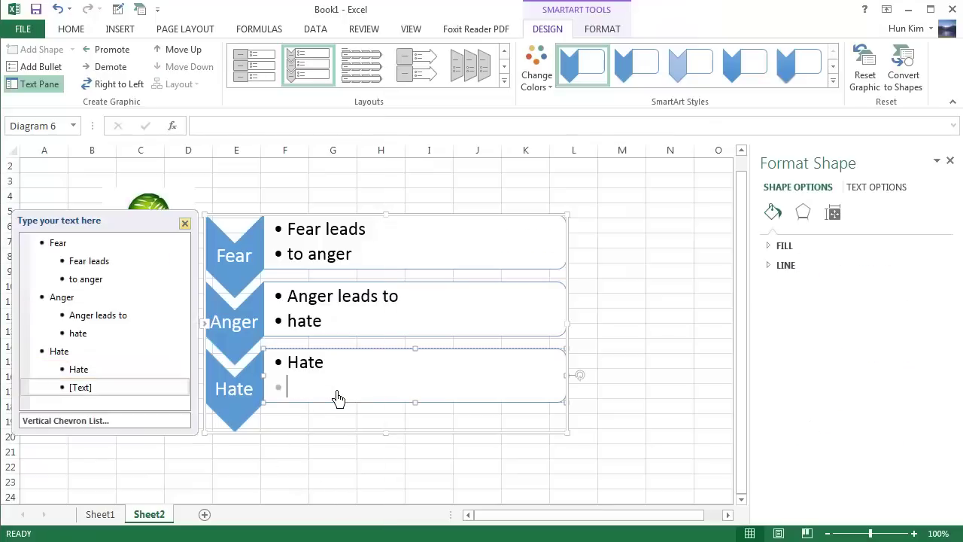
pyautogui.write('leads to suffering')
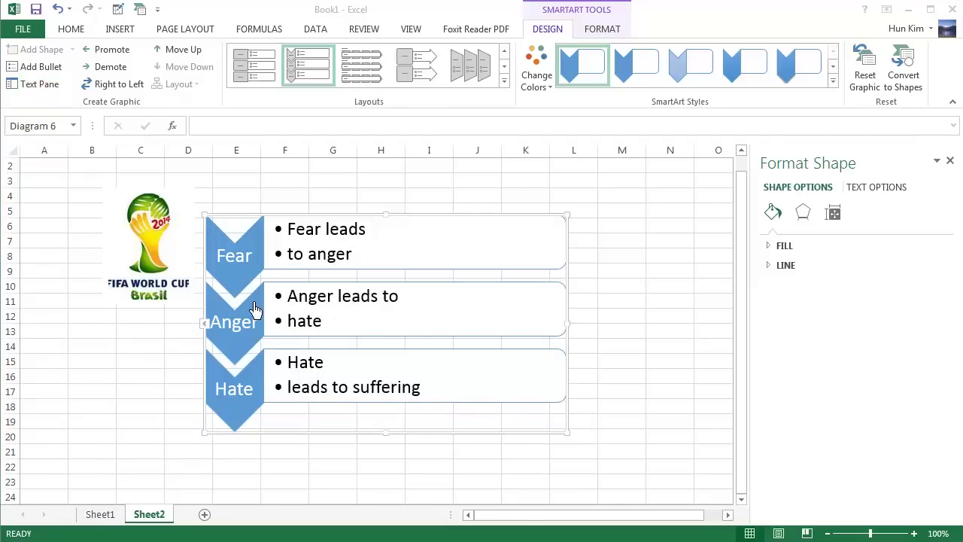
# Add a fourth top-level chevron after Hate in the text outline and label it Sadness
pyautogui.click(218, 338)
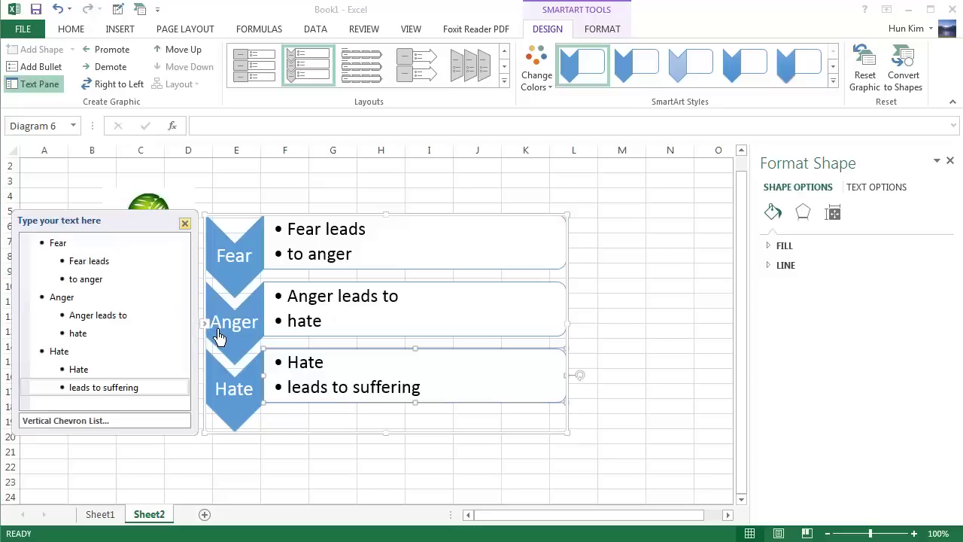
pyautogui.click(161, 388)
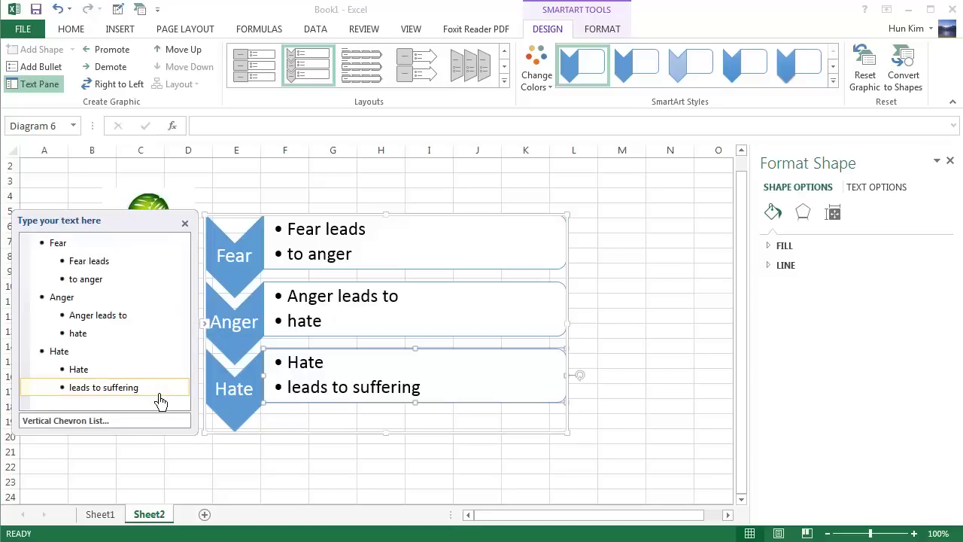
pyautogui.press('Return')
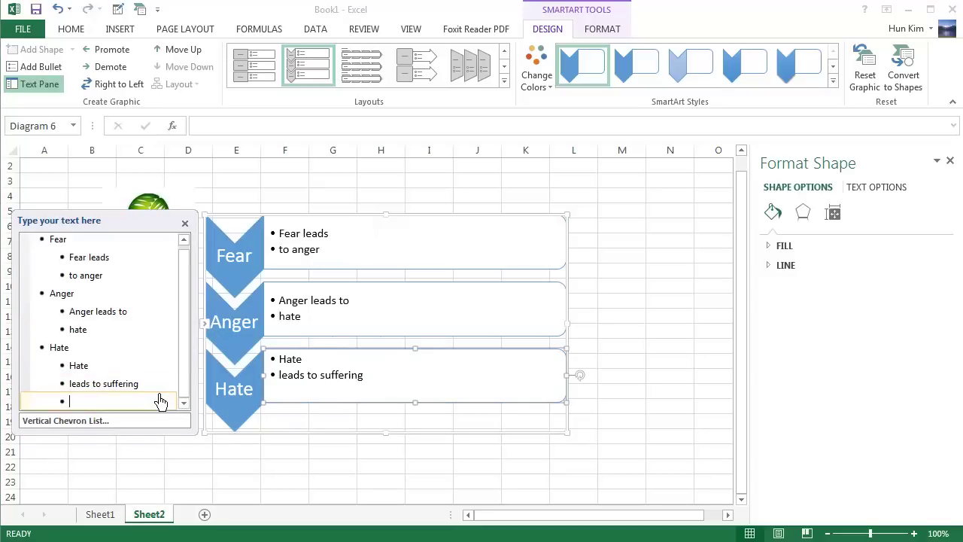
pyautogui.hotkey('shift', 'Tab')
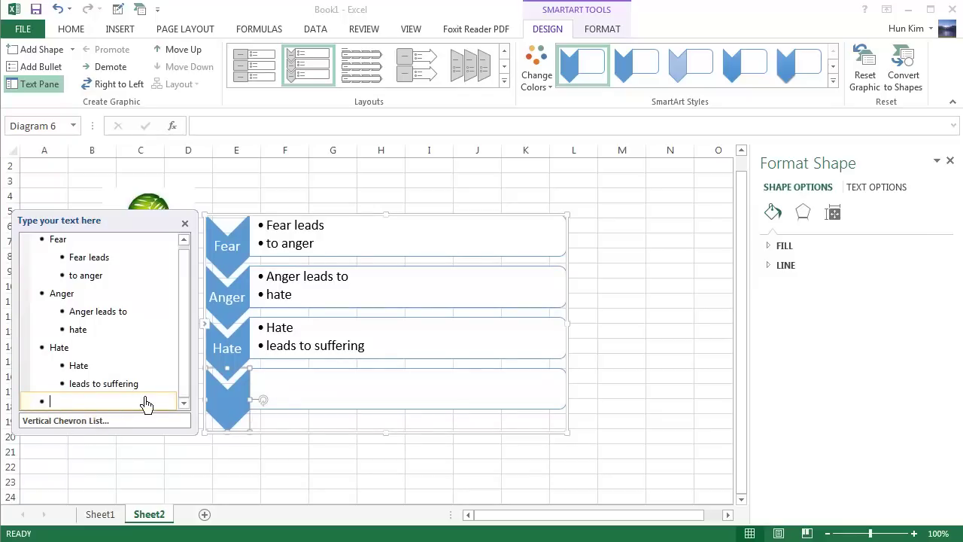
pyautogui.write('Sadd')
pyautogui.press('BackSpace')
pyautogui.click(184, 222)
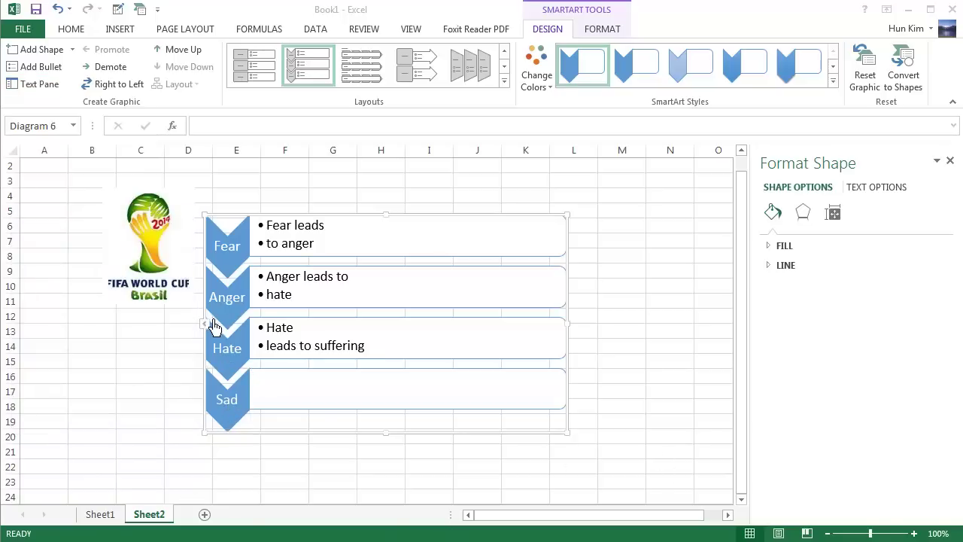
pyautogui.click(206, 324)
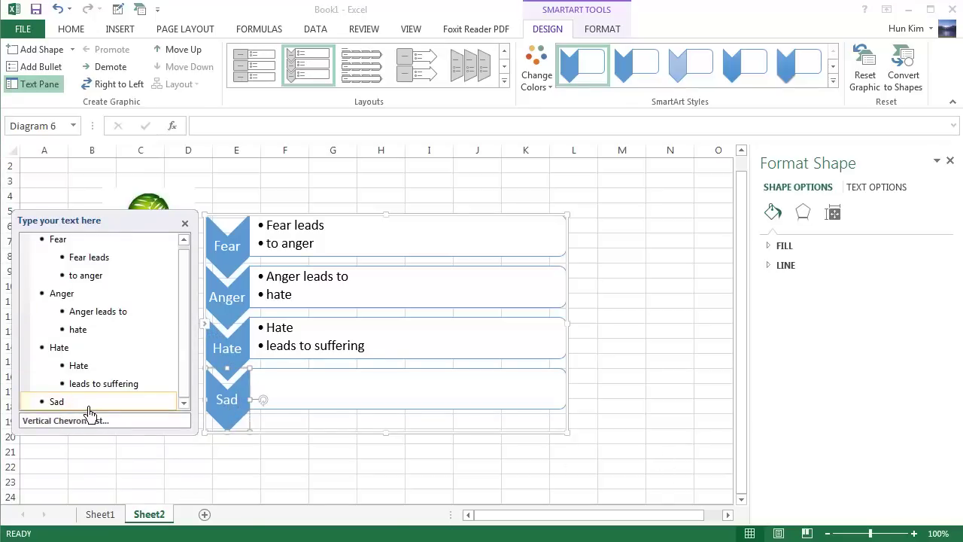
pyautogui.write('ness')
# Add three sub-bullets under Sadness reading "one", "two" and "three"
pyautogui.press('Return')
pyautogui.press('Tab')
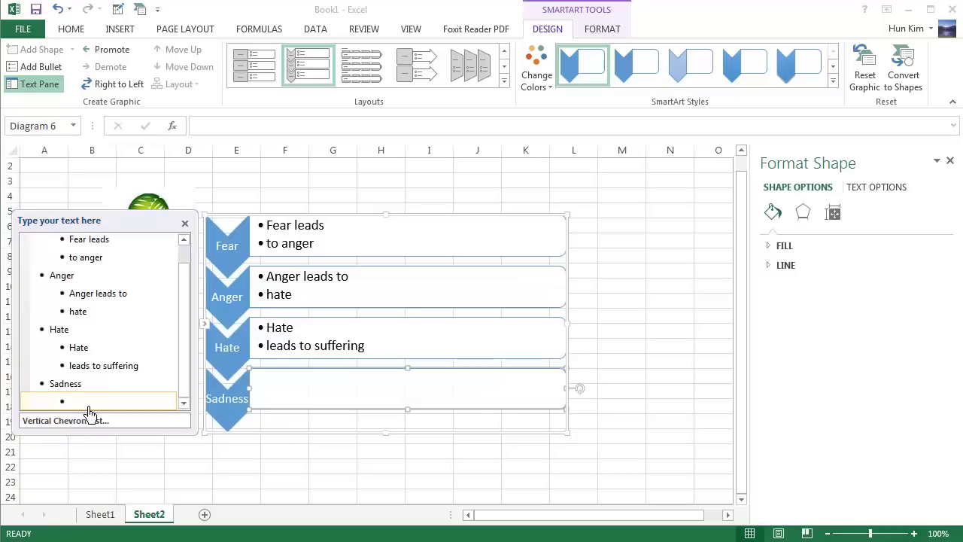
pyautogui.hotkey('shift', 'Tab')
pyautogui.write('one')
pyautogui.press('Return')
pyautogui.write('two')
pyautogui.press('Return')
pyautogui.write('three')
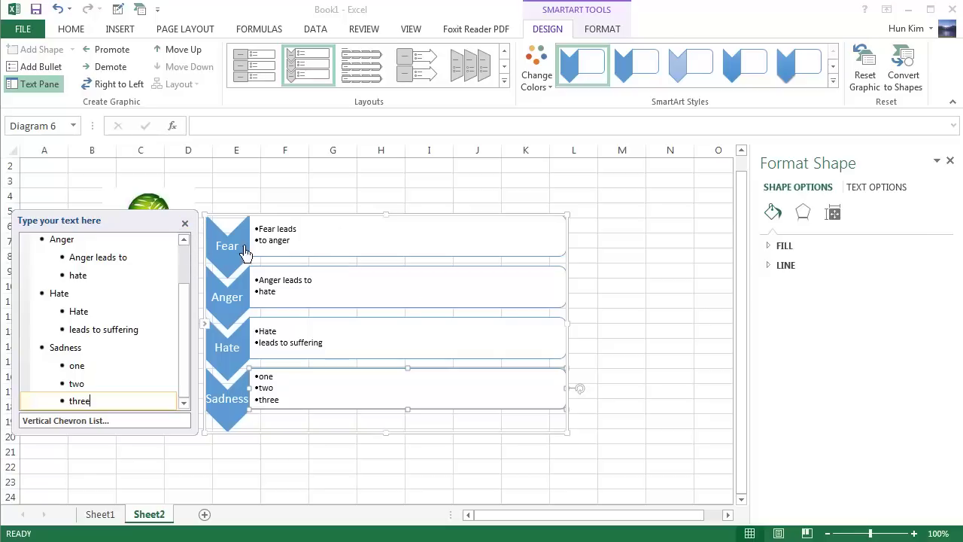
# Recolor the SmartArt with the first Colorful variation, and keep the first Best Match style after looking over the 3-D styles
pyautogui.click(543, 69)
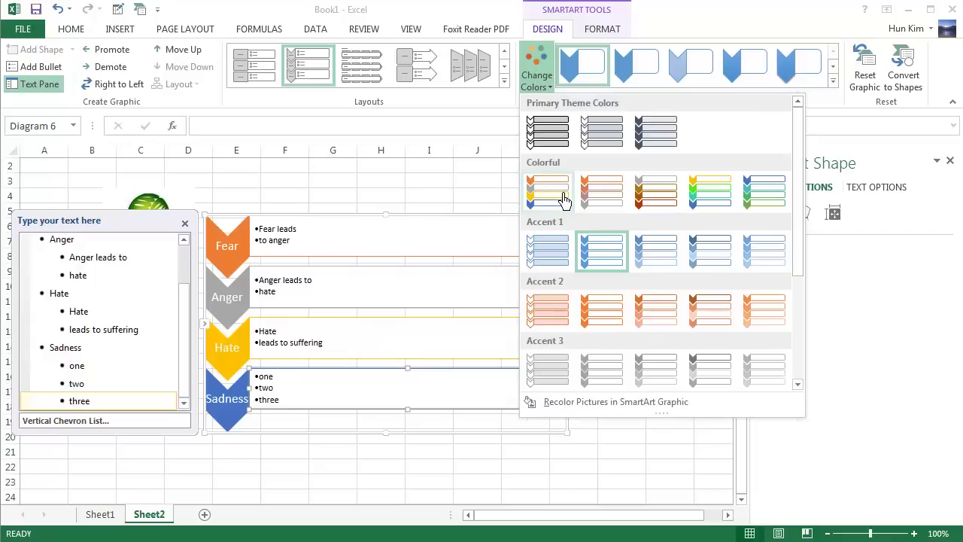
pyautogui.click(563, 200)
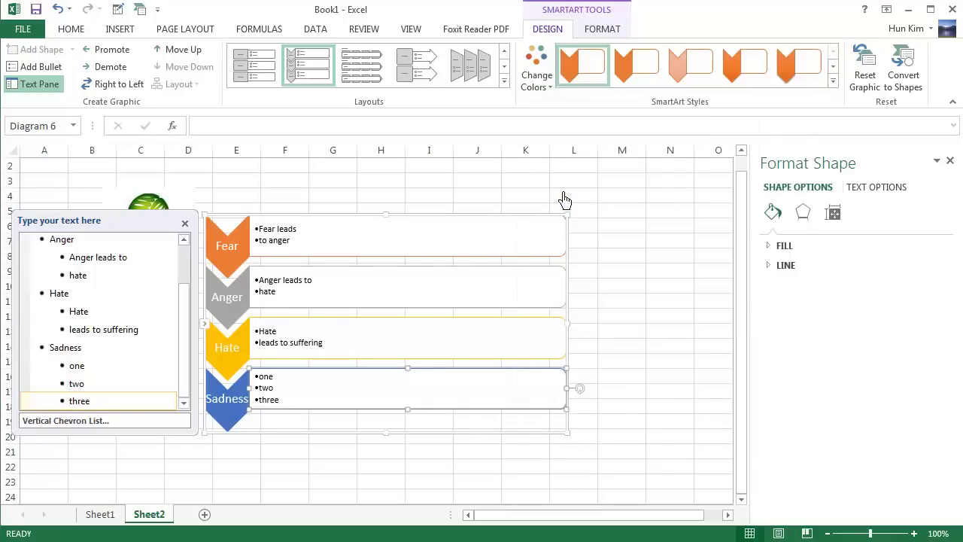
pyautogui.click(833, 79)
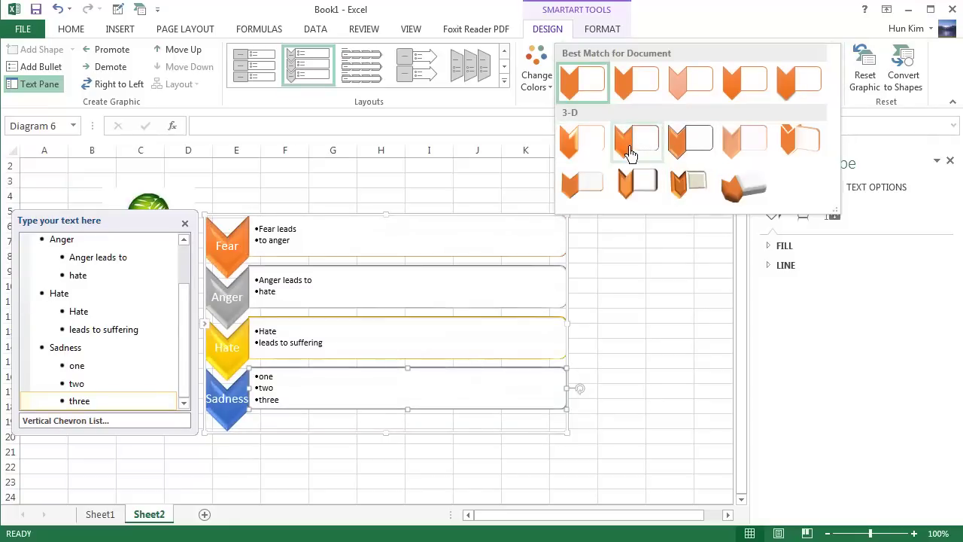
pyautogui.click(594, 94)
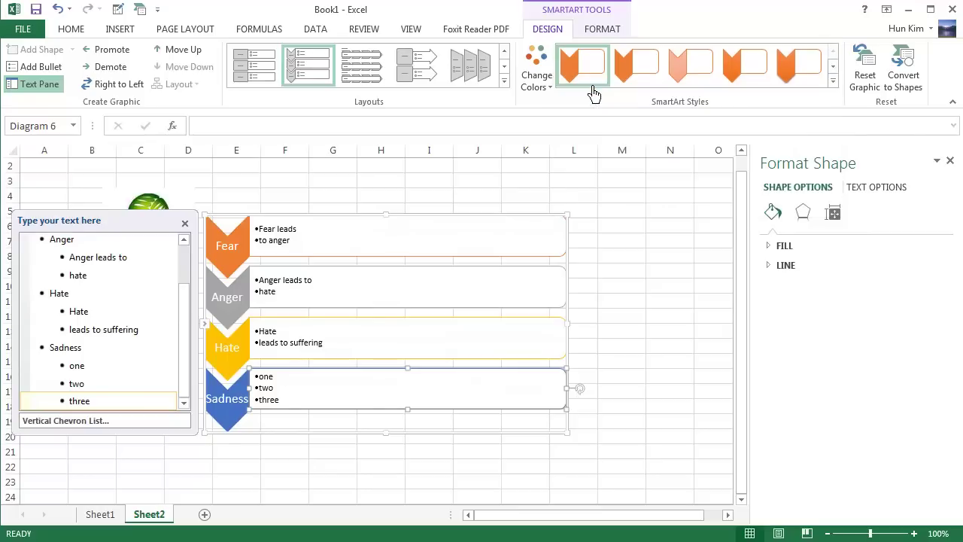
# Look at the SmartArt's shape and text formatting options, and deselect the graphic
pyautogui.click(604, 30)
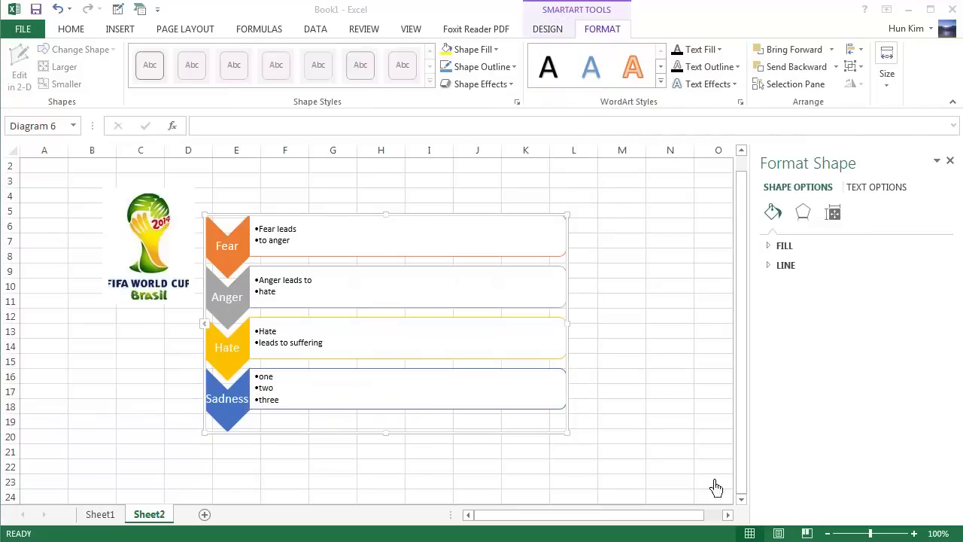
pyautogui.click(396, 197)
pyautogui.click(579, 260)
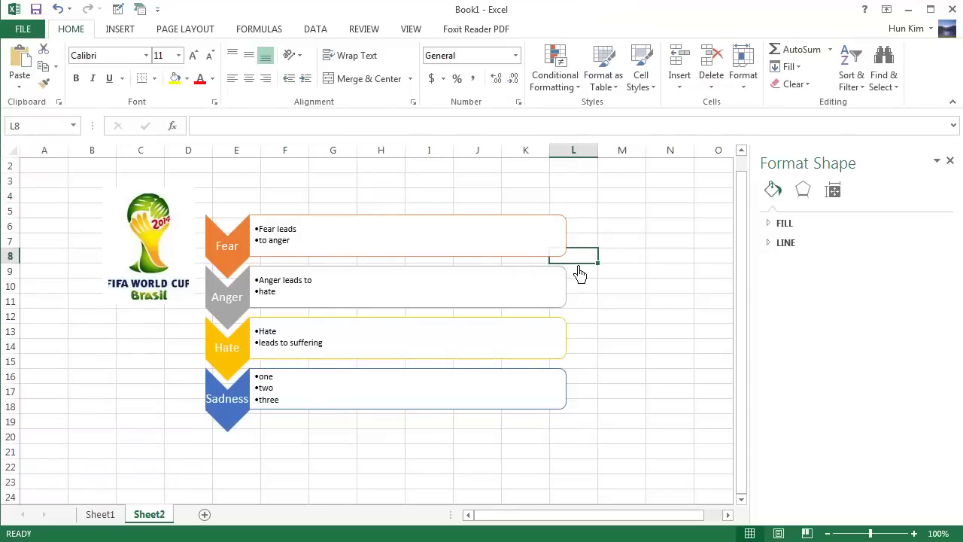
# Preview the shape fill colors on the whole SmartArt graphic without applying one, and deselect the graphic
pyautogui.click(539, 256)
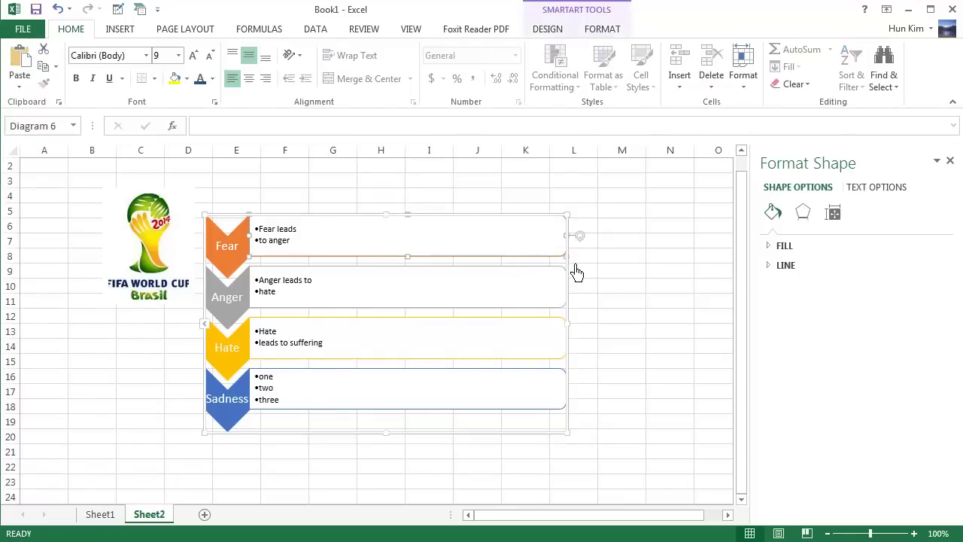
pyautogui.press('Escape')
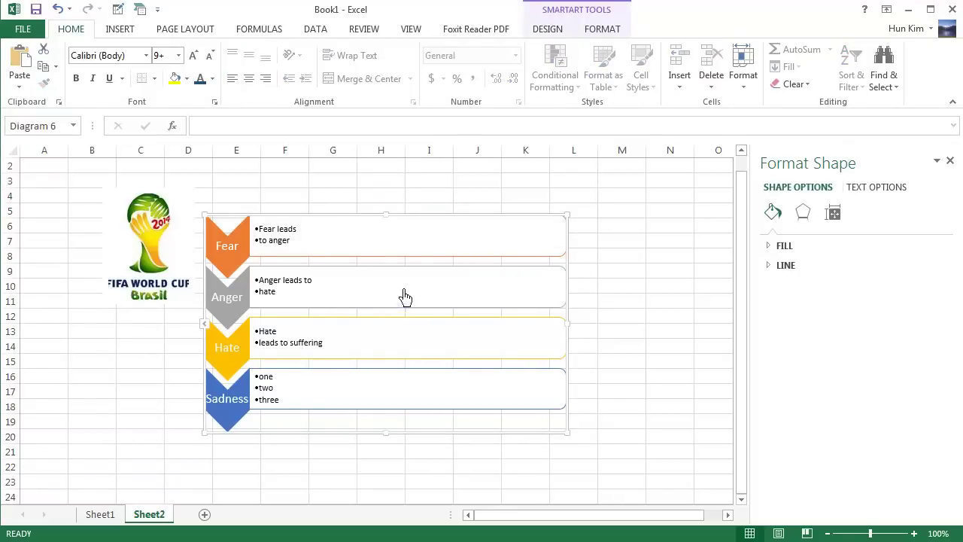
pyautogui.click(548, 30)
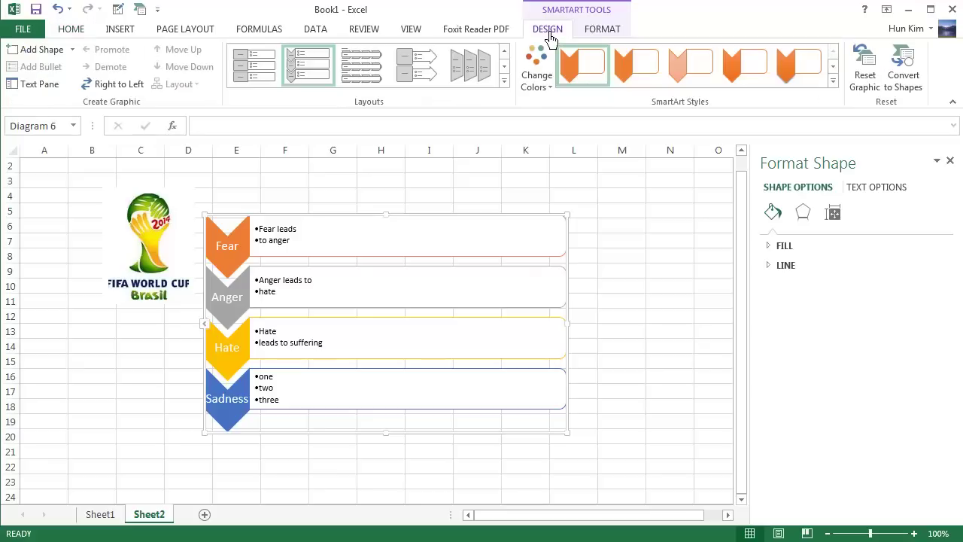
pyautogui.click(605, 33)
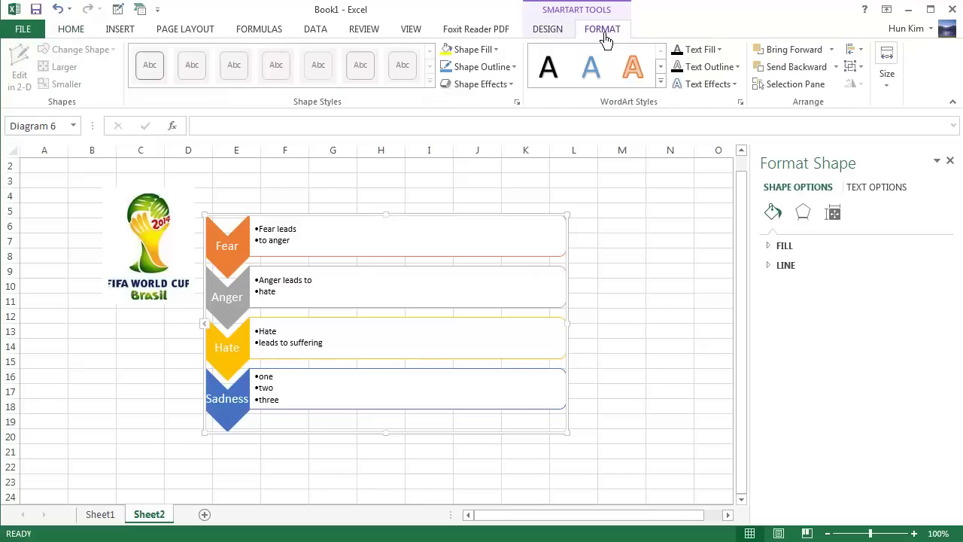
pyautogui.click(497, 51)
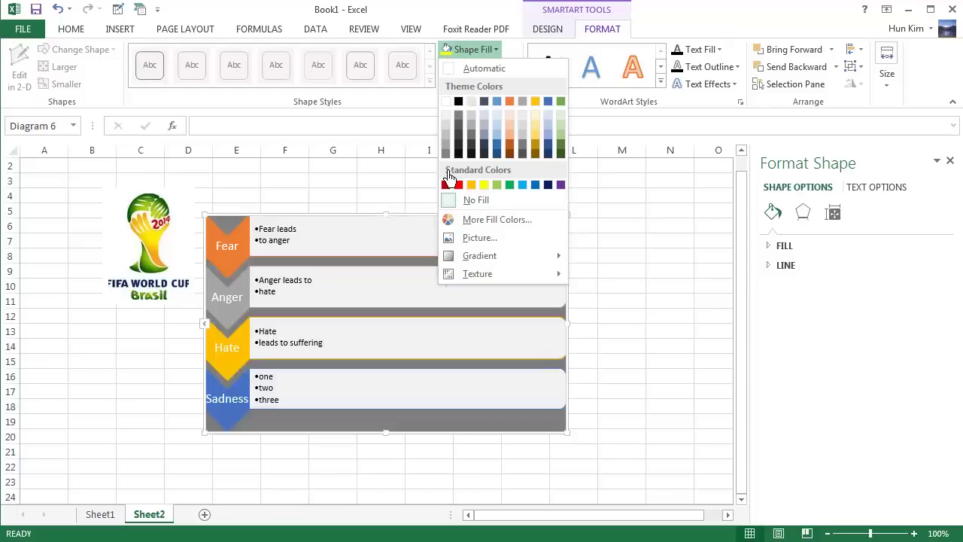
pyautogui.click(385, 233)
pyautogui.click(448, 216)
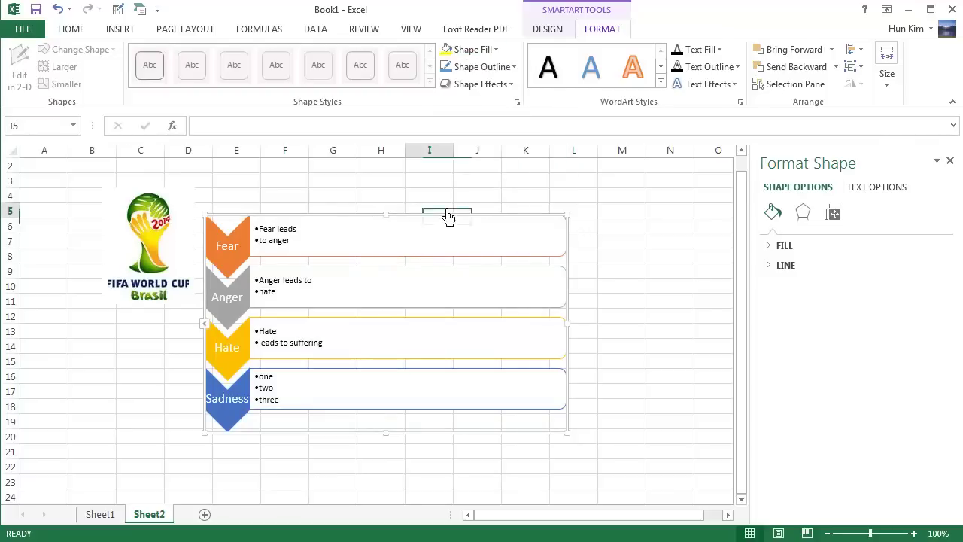
pyautogui.click(422, 252)
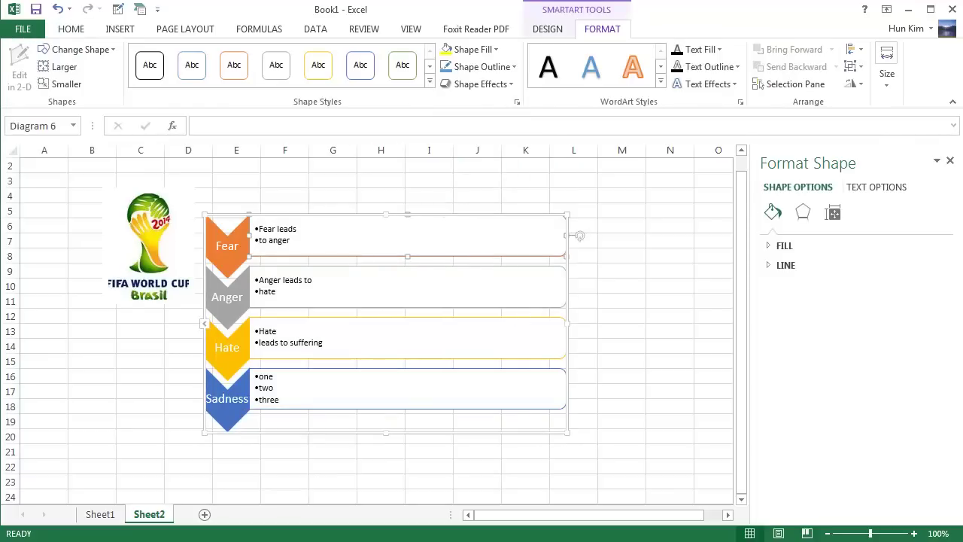
pyautogui.click(622, 286)
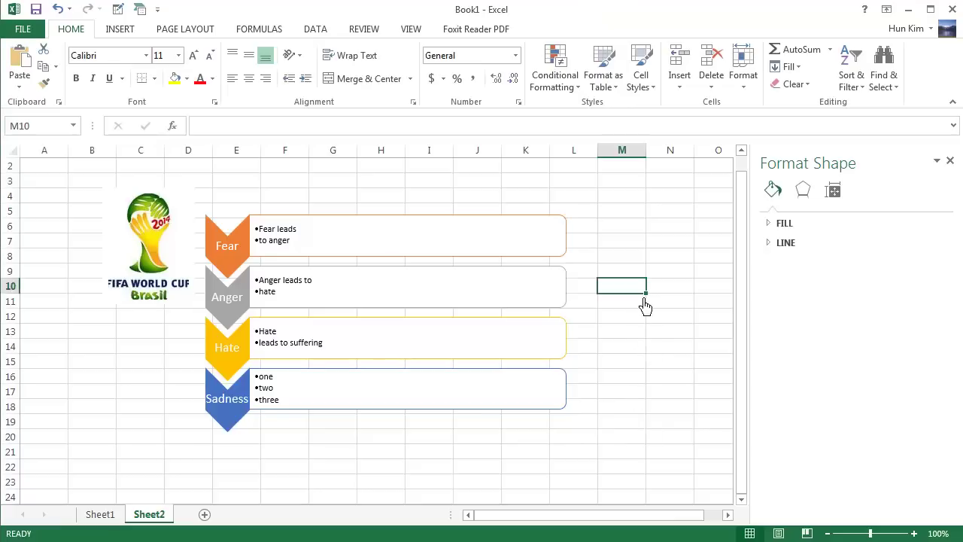
# Look at the shape fill options for the text box beside the Fear chevron, and dismiss them
pyautogui.click(602, 247)
pyautogui.click(475, 245)
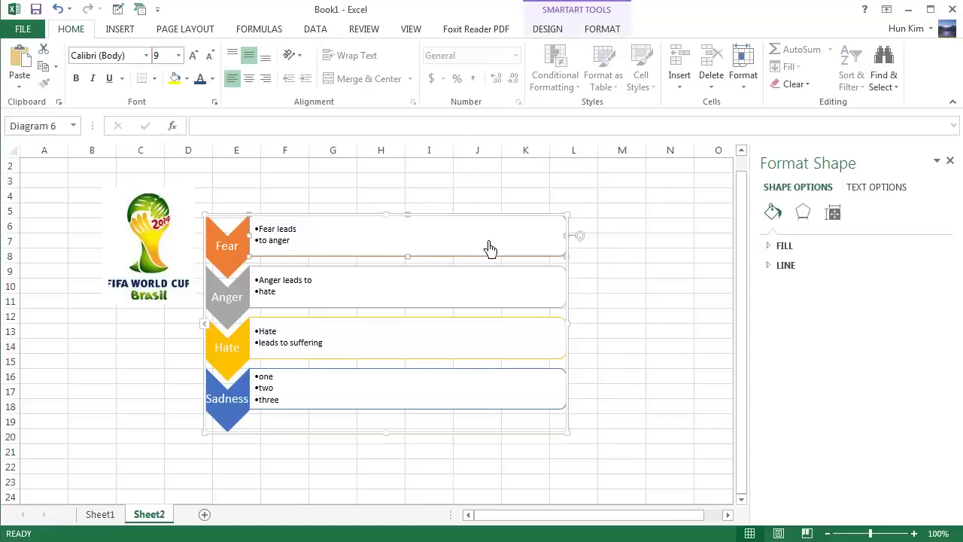
pyautogui.click(596, 34)
pyautogui.click(495, 50)
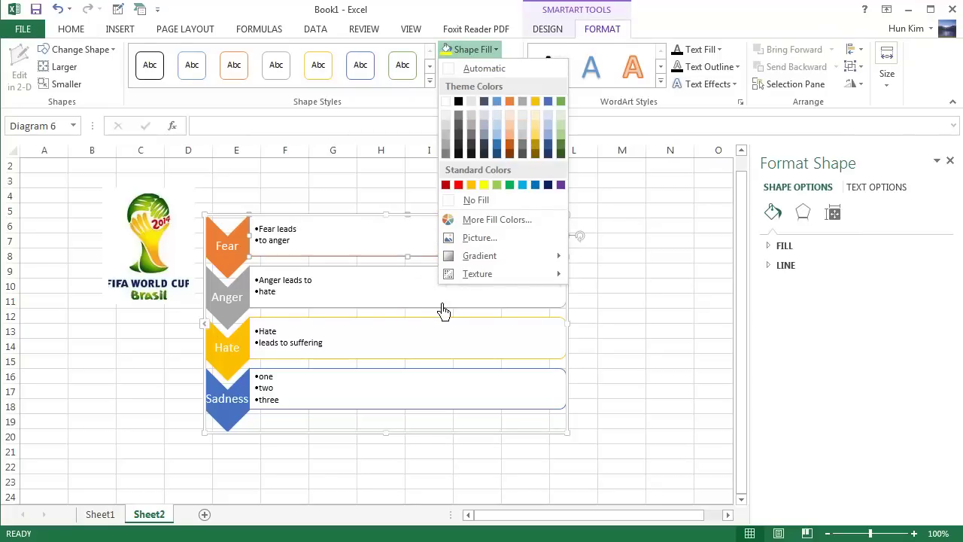
pyautogui.press('Escape')
pyautogui.press('Escape')
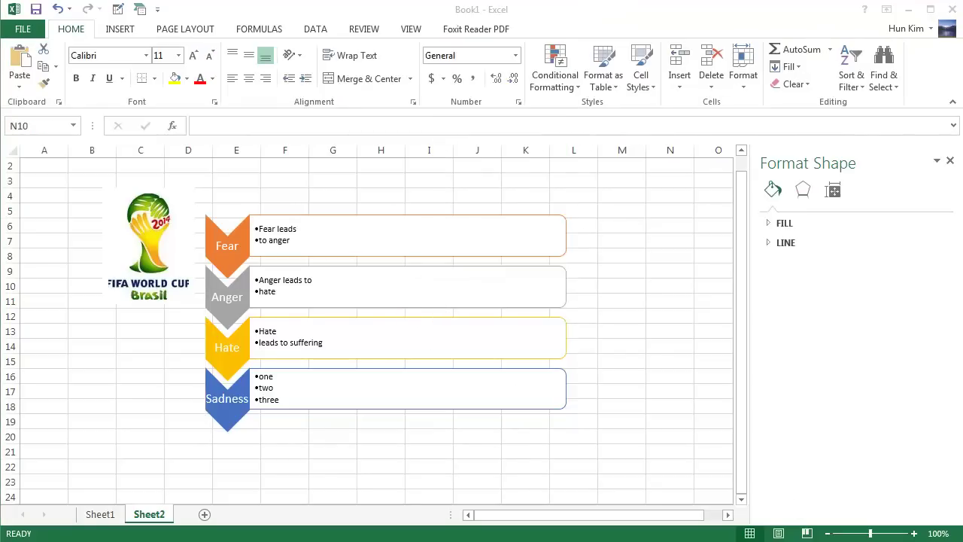
# Look at the shape fill options for the Fear and Hate text boxes selected together, and deselect the graphic
pyautogui.click(504, 249)
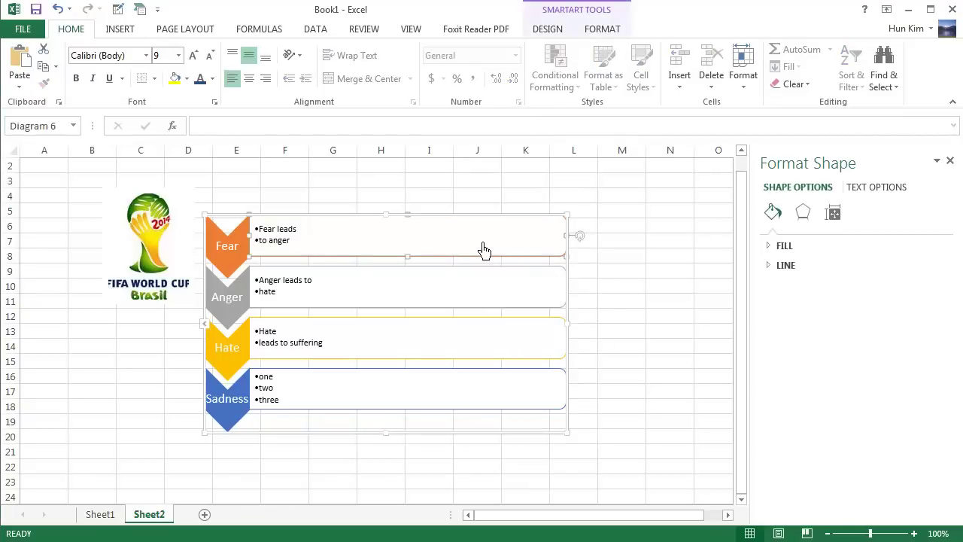
pyautogui.click(459, 347)
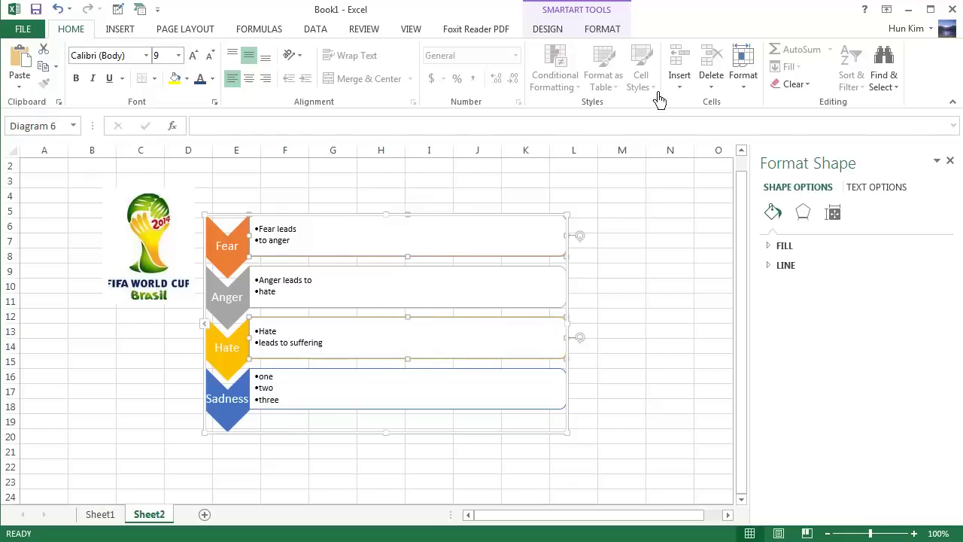
pyautogui.click(613, 30)
pyautogui.click(488, 49)
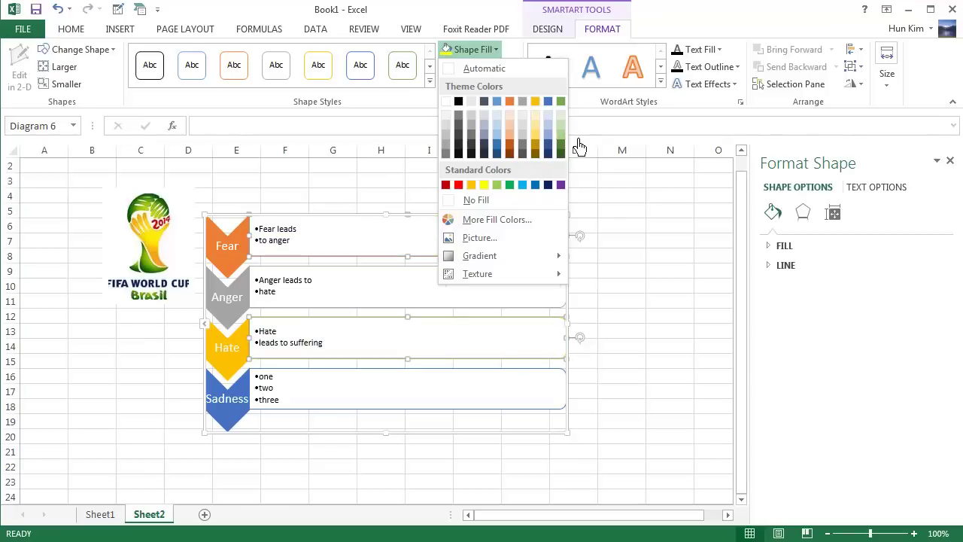
pyautogui.click(638, 243)
pyautogui.click(651, 320)
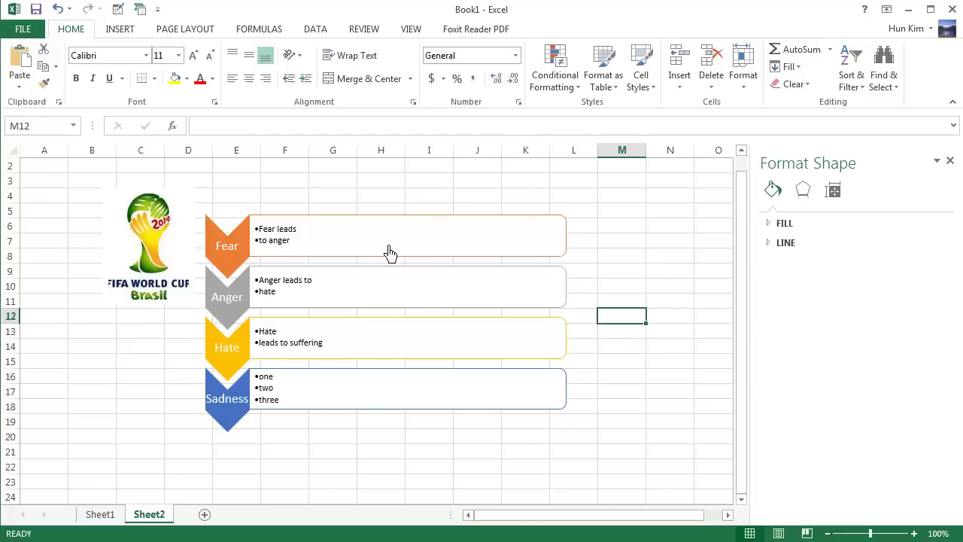
pyautogui.hotkey('alt', 'Tab')
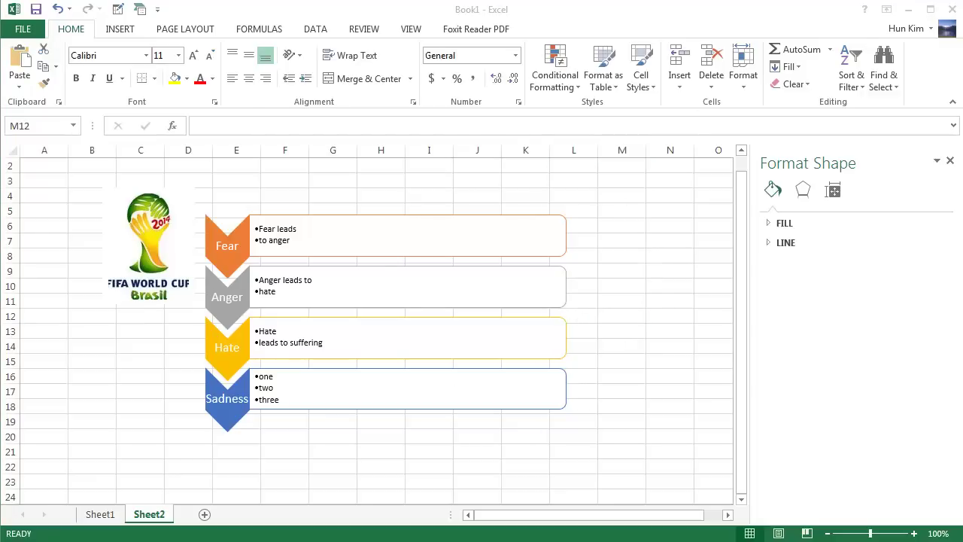